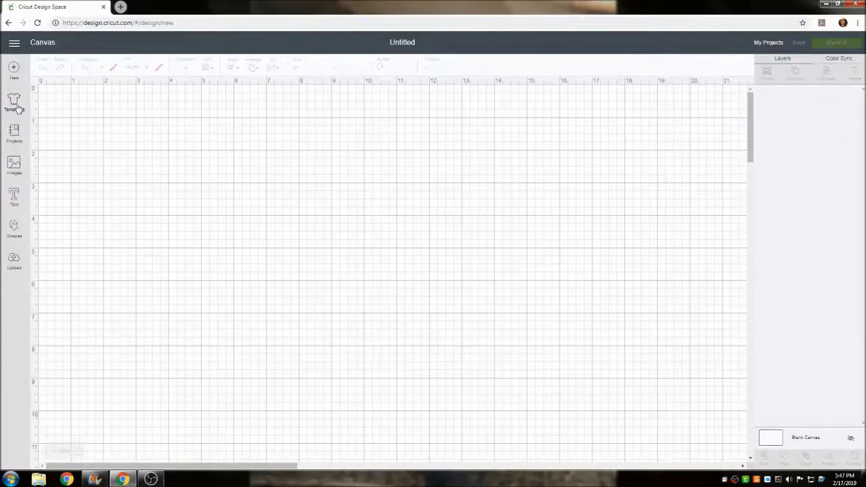
Step: Load the Classic t-shirts template onto the canvas and toggle its visibility off and back on
click(15, 105)
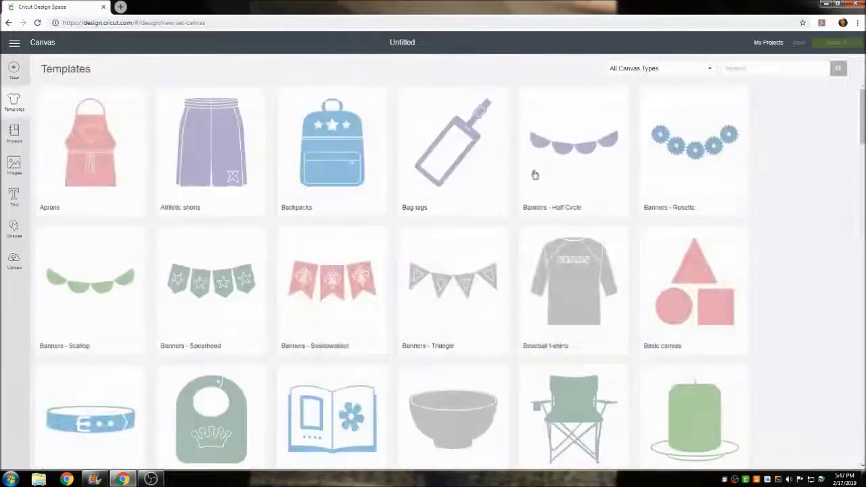
scroll(570, 257, down, 3)
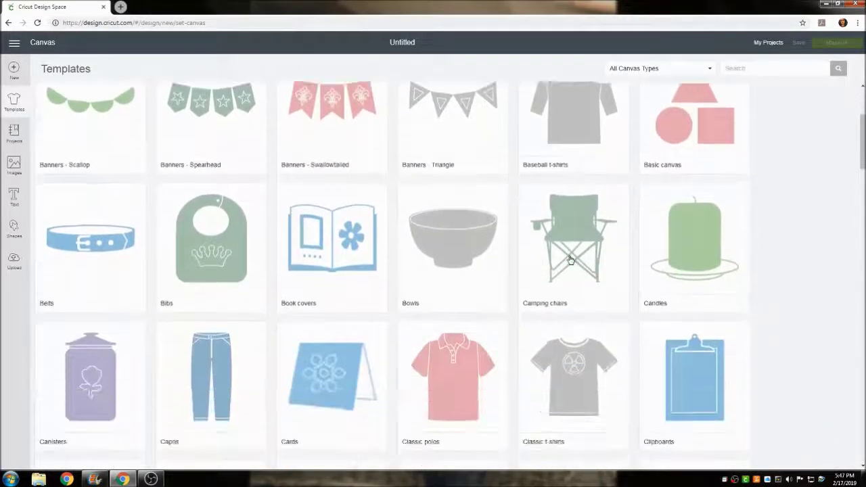
scroll(570, 260, down, 2)
click(580, 343)
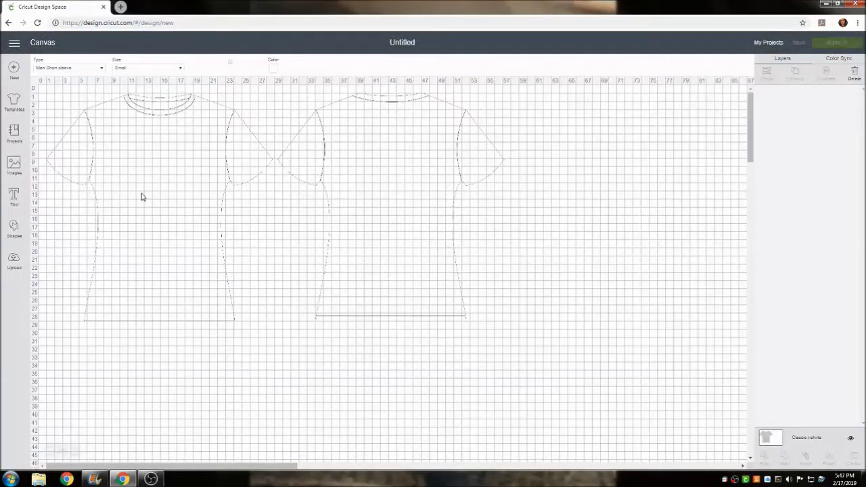
click(851, 441)
click(851, 441)
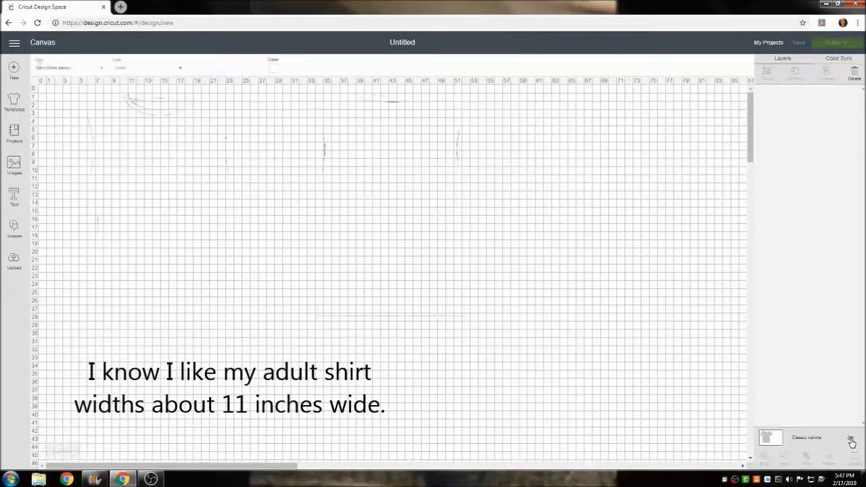
Step: Add a four-line text reading "THIS NAP / ISN'T GOING / TO TATE / ITSELF" below the shirt template
click(12, 193)
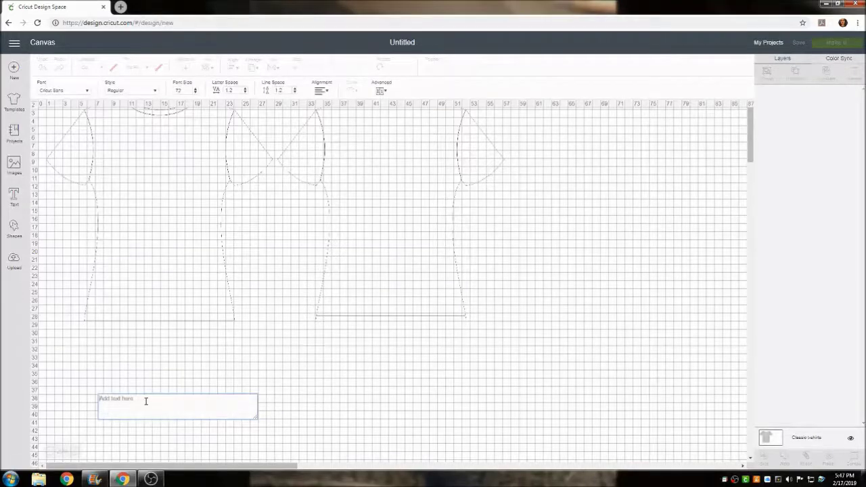
text(IHIS NAP ISN'T G)
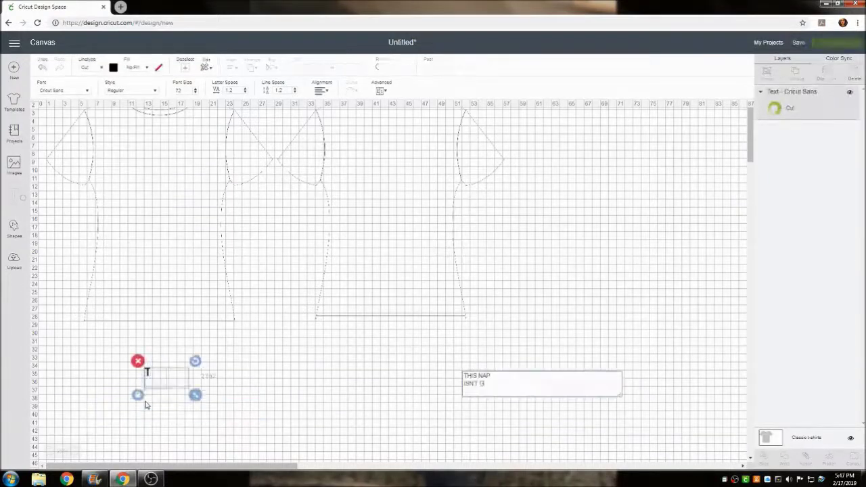
text(OING)
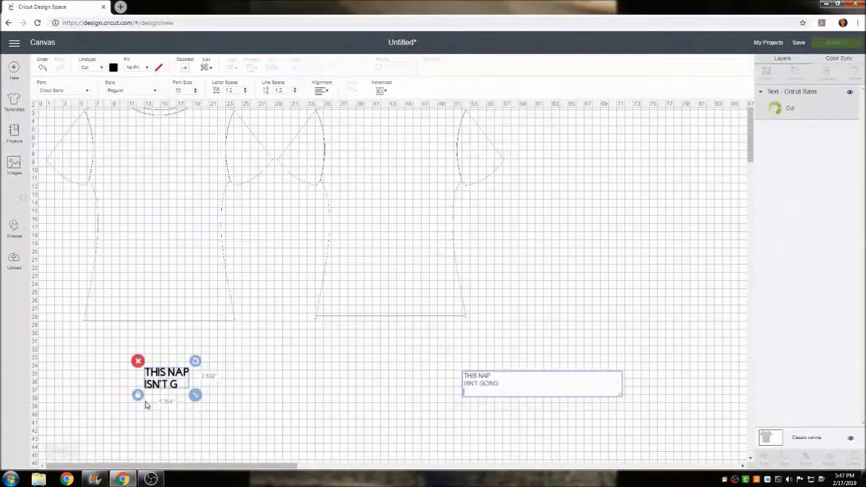
text( TO TATE)
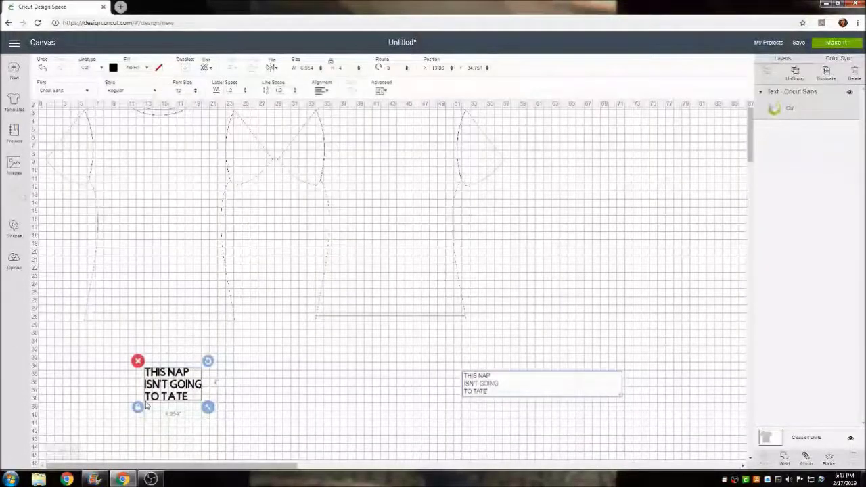
text( ITSEL)
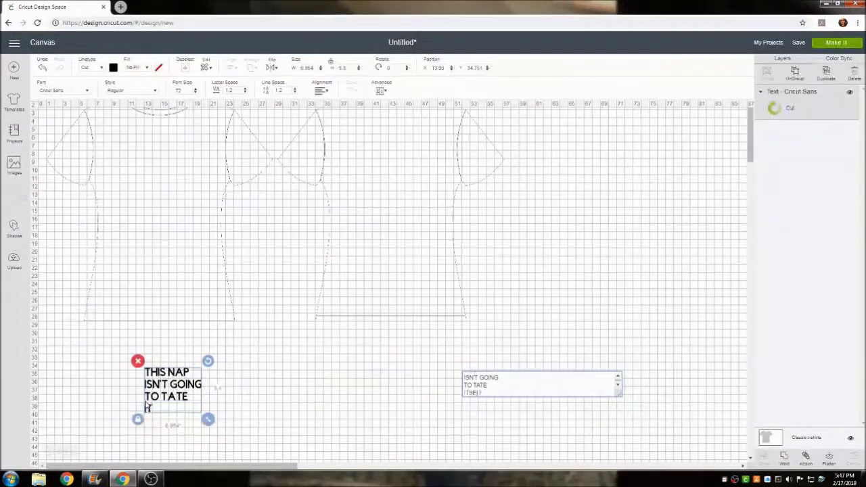
text(F)
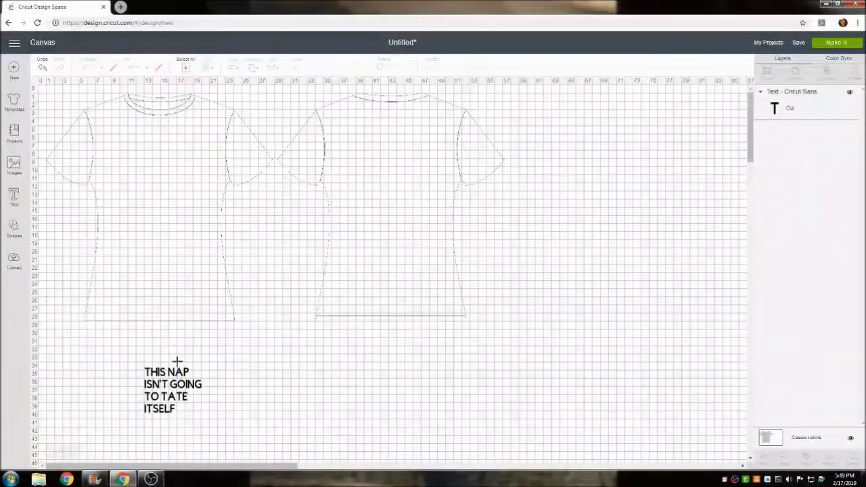
Step: Move the text block onto the chest of the front shirt and center-align its lines
click(176, 377)
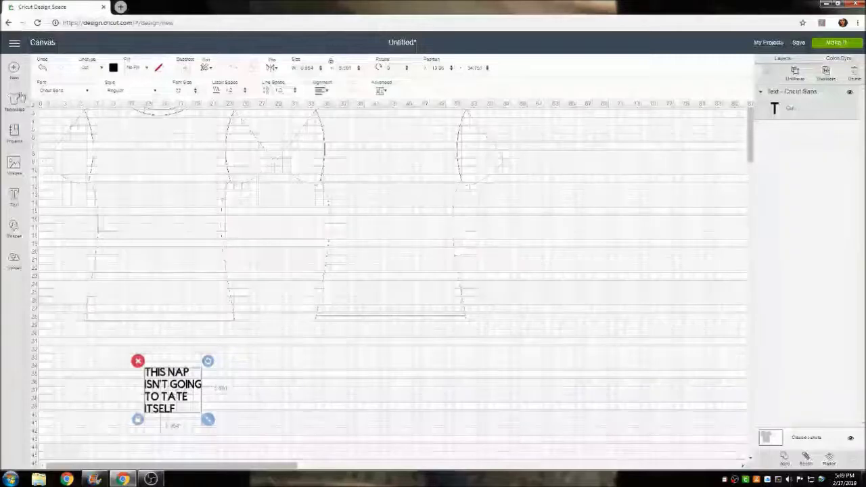
drag(172, 390, 150, 149)
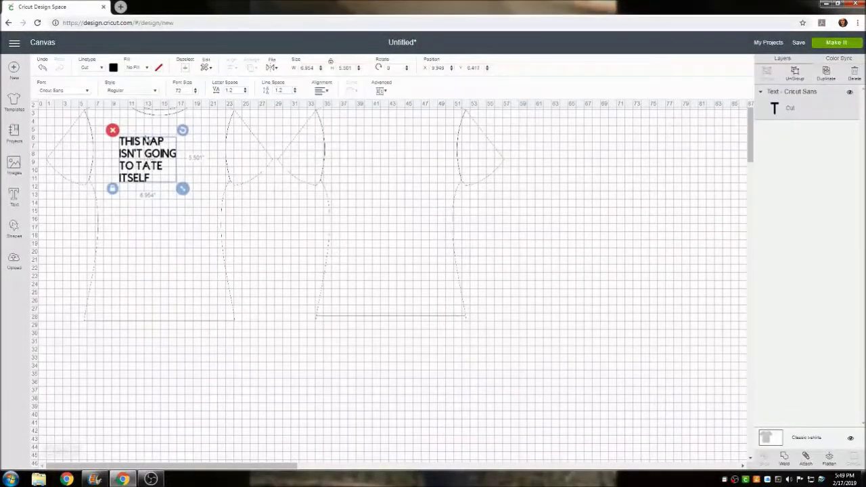
click(321, 91)
click(331, 114)
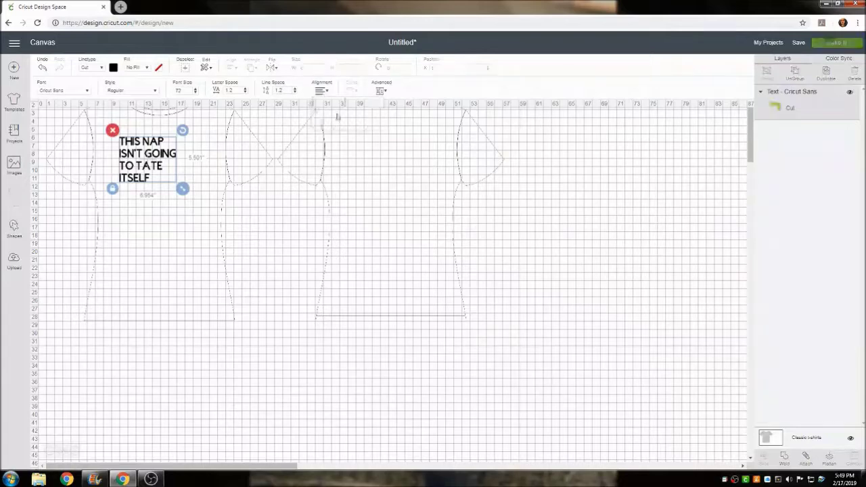
Step: Change the text's font to AR DELANEY and enlarge it proportionally to about 12.6 inches wide
click(81, 95)
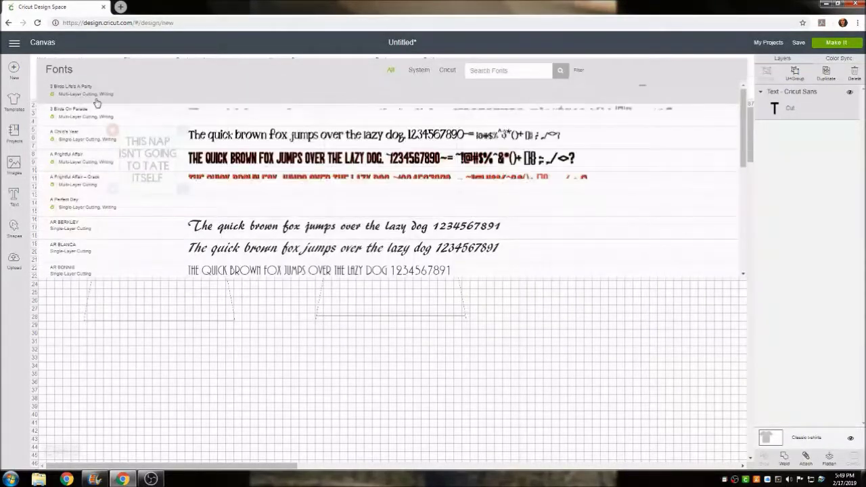
scroll(161, 179, down, 1)
scroll(161, 179, down, 5)
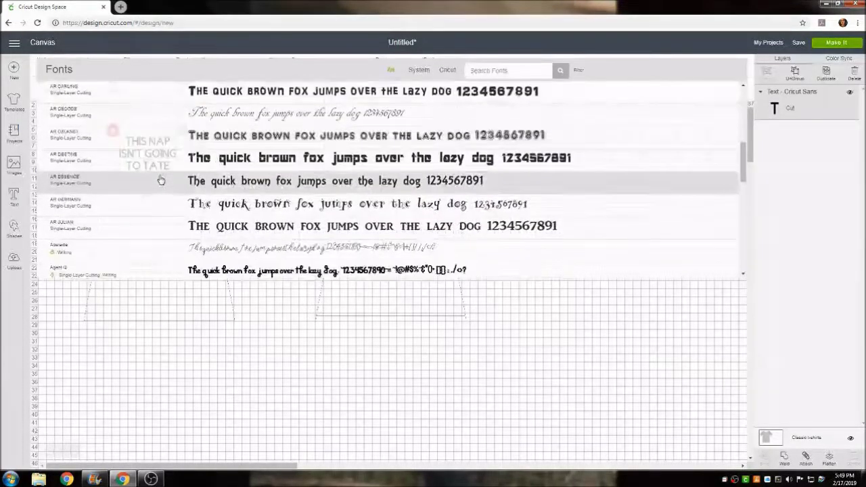
click(214, 140)
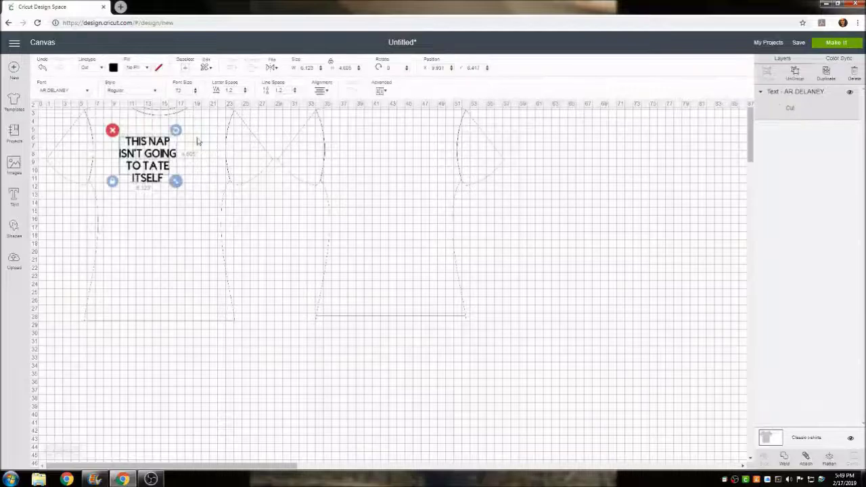
drag(176, 190, 228, 248)
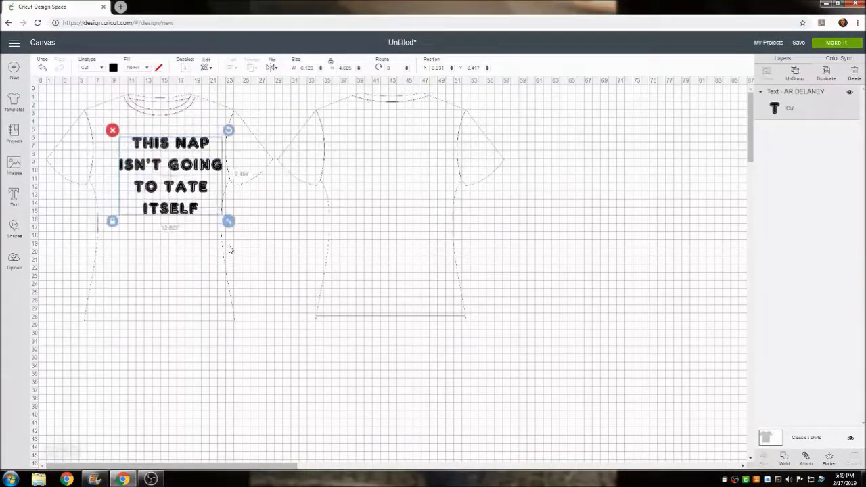
Step: Correct the misspelled word "TATE" in the shirt text to "TAKE"
double_click(194, 193)
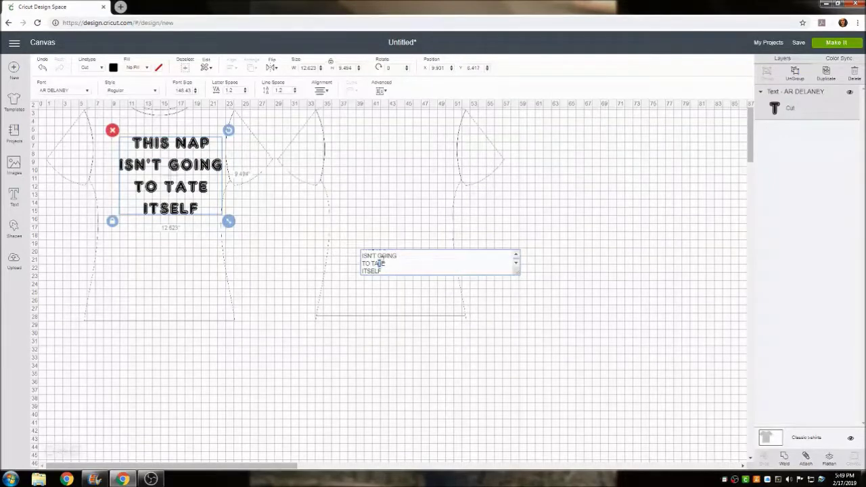
click(380, 264)
key(BackSpace)
text(k)
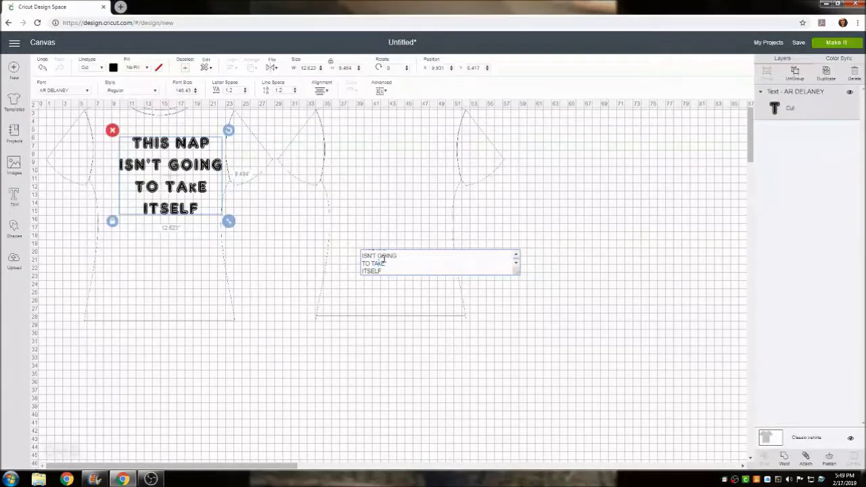
click(186, 264)
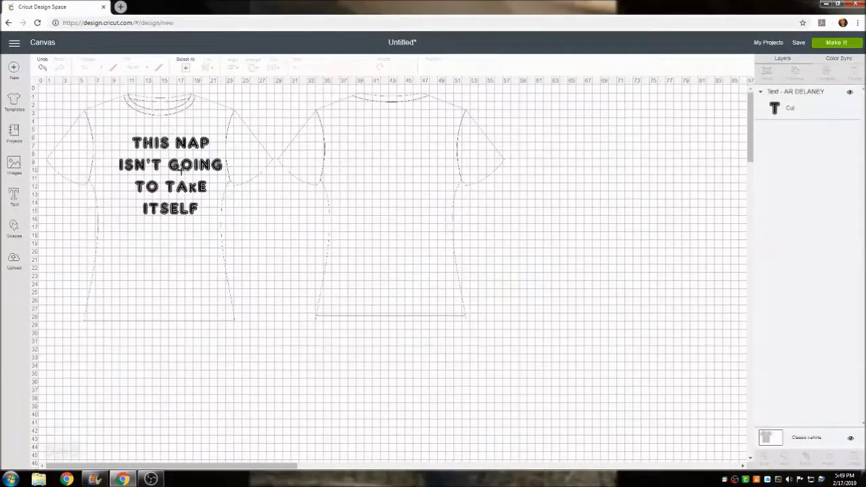
Step: Reposition the enlarged text so it sits centered across the front shirt's chest
click(180, 169)
drag(161, 168, 151, 162)
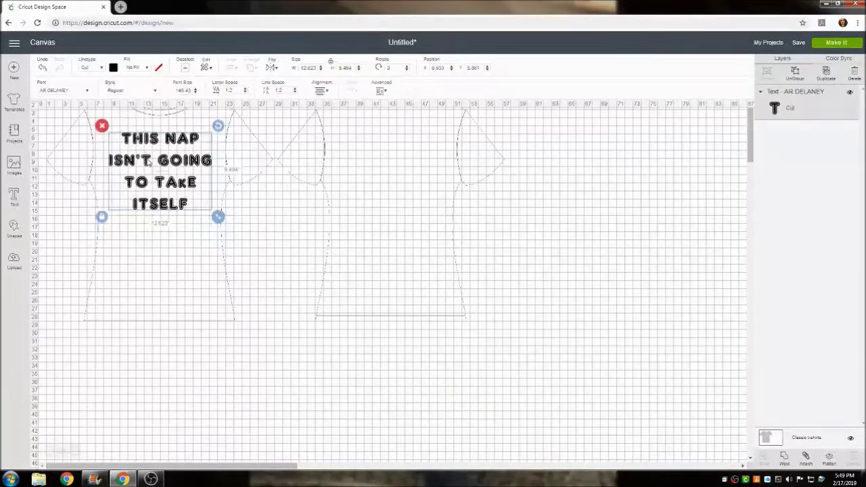
click(160, 235)
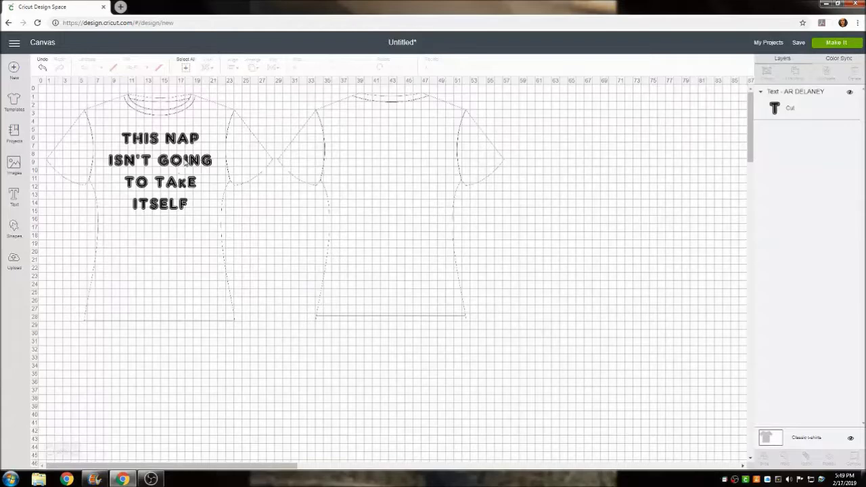
Step: Send the design to the cutting mat, turn on Mirror, accept the larger 12" x 24" mat and continue to the machine setup
click(843, 44)
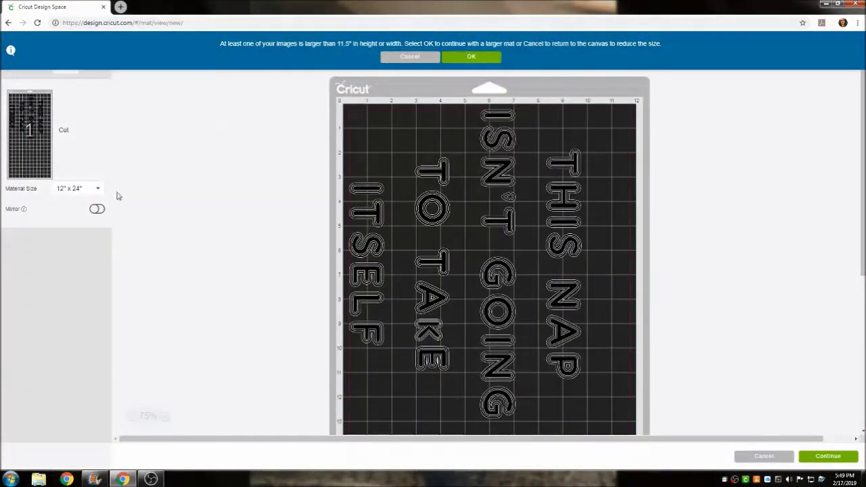
click(97, 211)
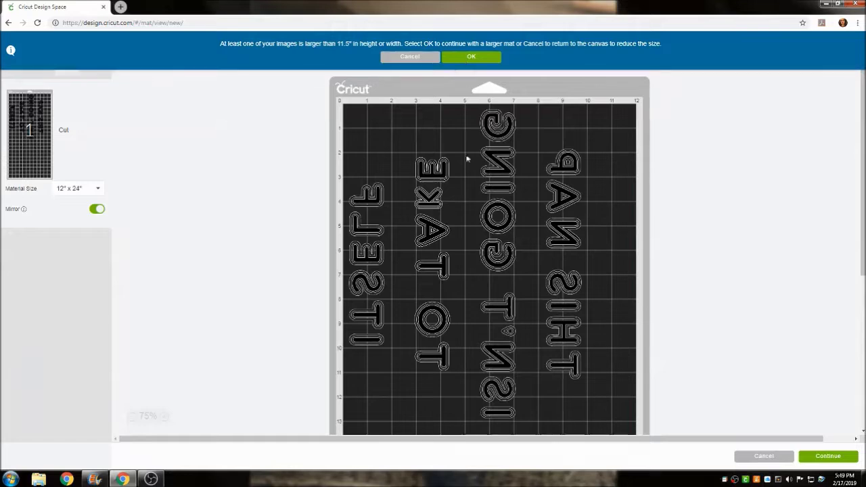
scroll(469, 163, down, 1)
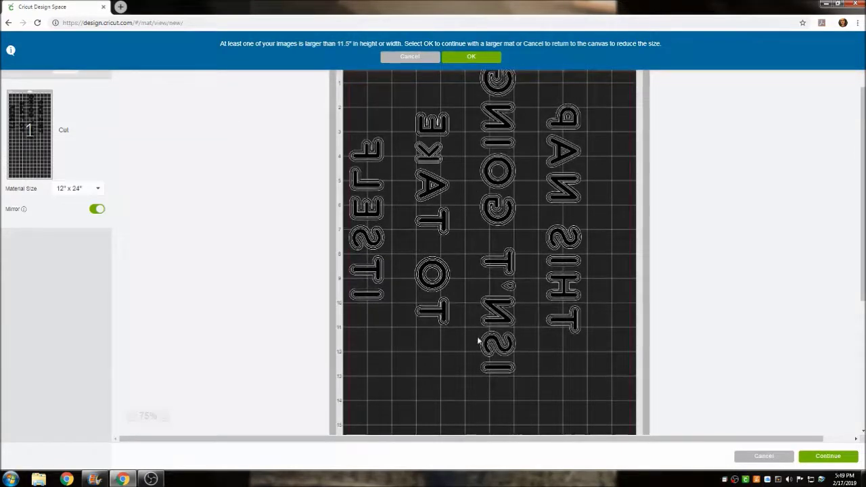
click(477, 63)
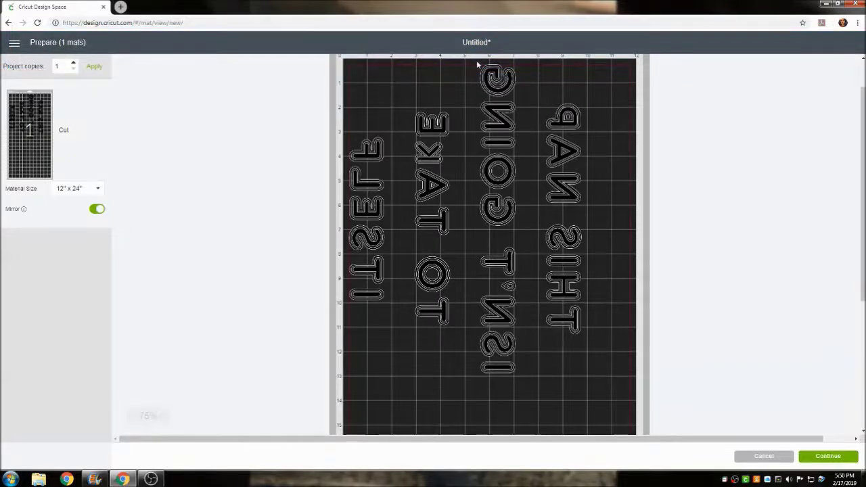
click(828, 457)
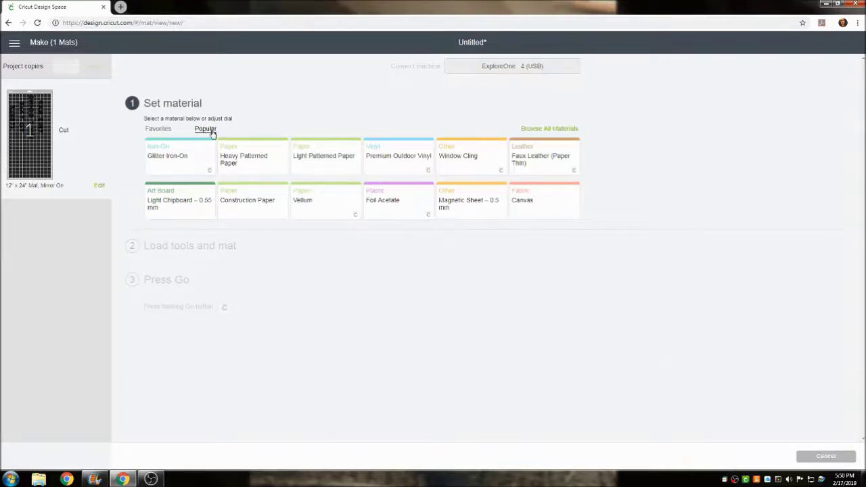
Step: Search all materials for "iron", set the cutting material to Everyday Iron-On, and leave the pressure at Default
click(162, 131)
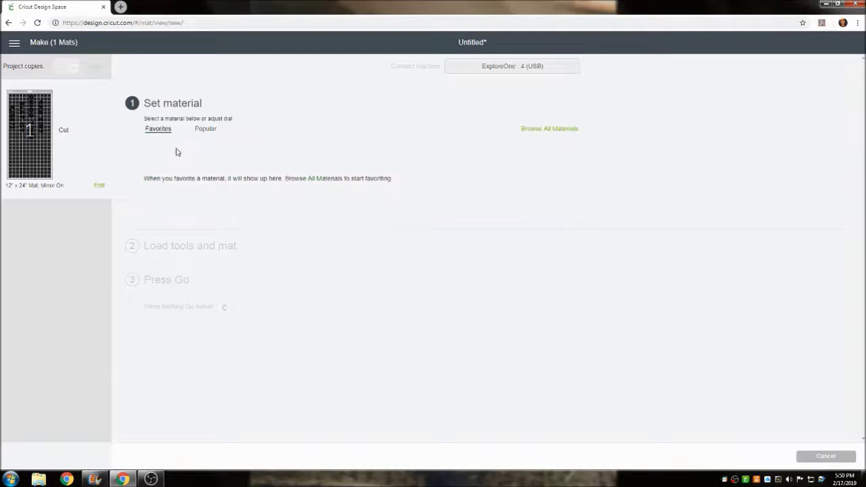
click(207, 132)
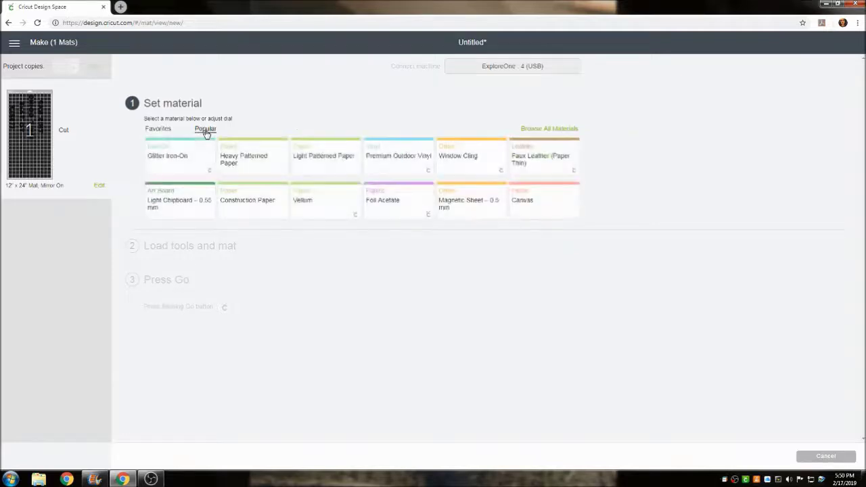
click(561, 130)
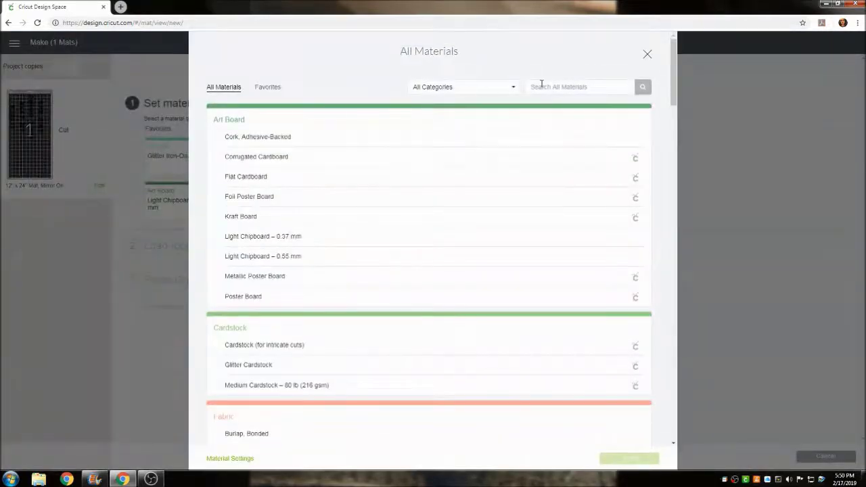
text(iron)
key(Return)
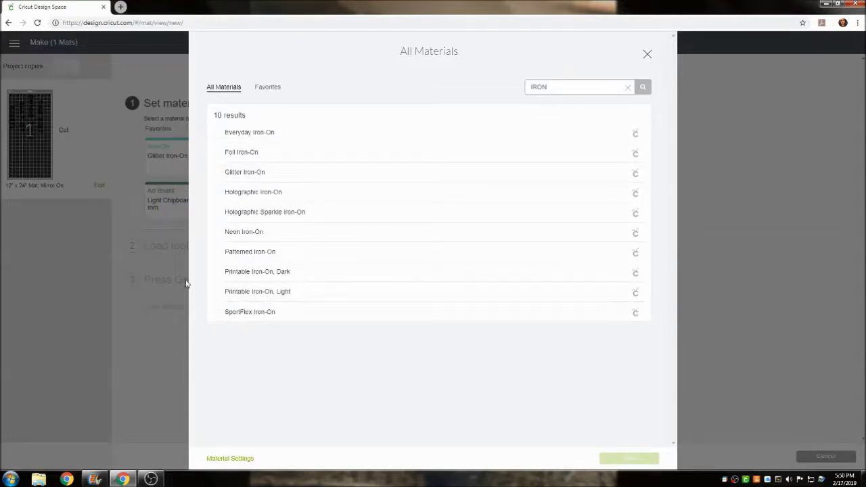
click(263, 134)
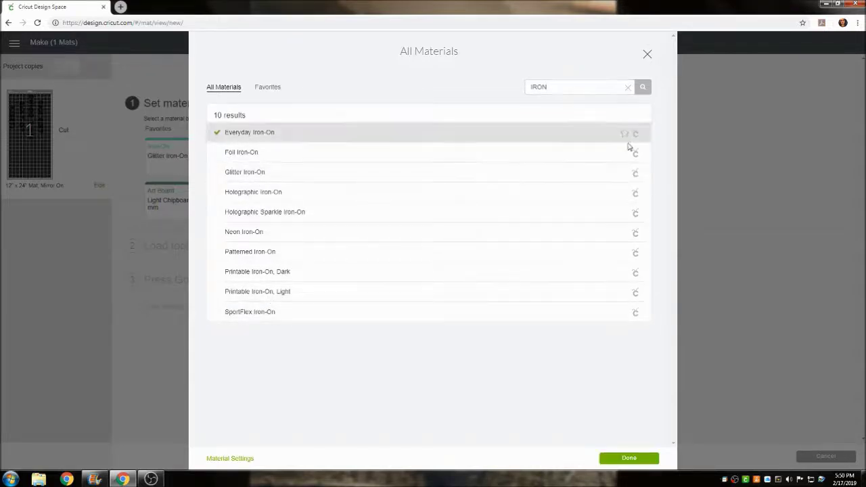
click(629, 458)
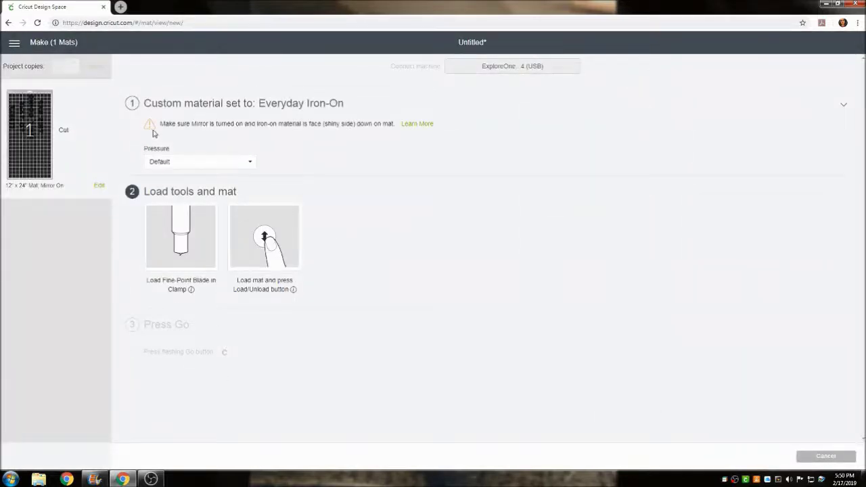
click(194, 164)
click(195, 165)
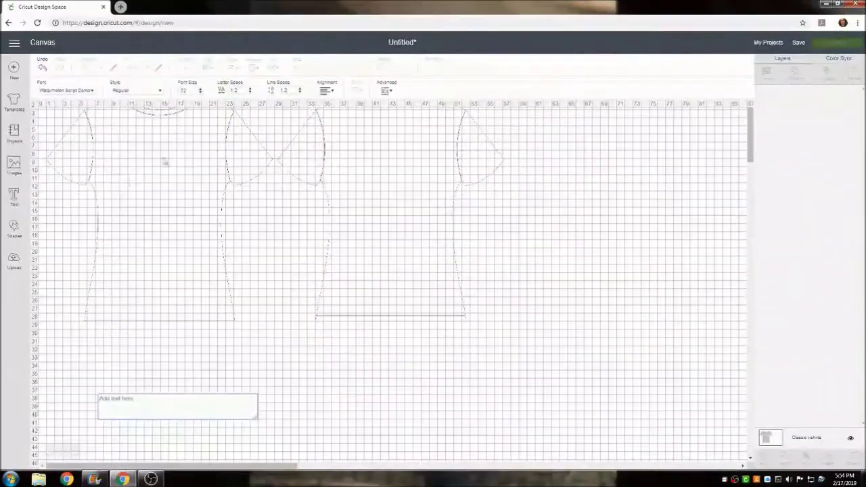
Step: Enter the text "Why Ya'll" and move it from below the template onto the front shirt
text(Why Ya)
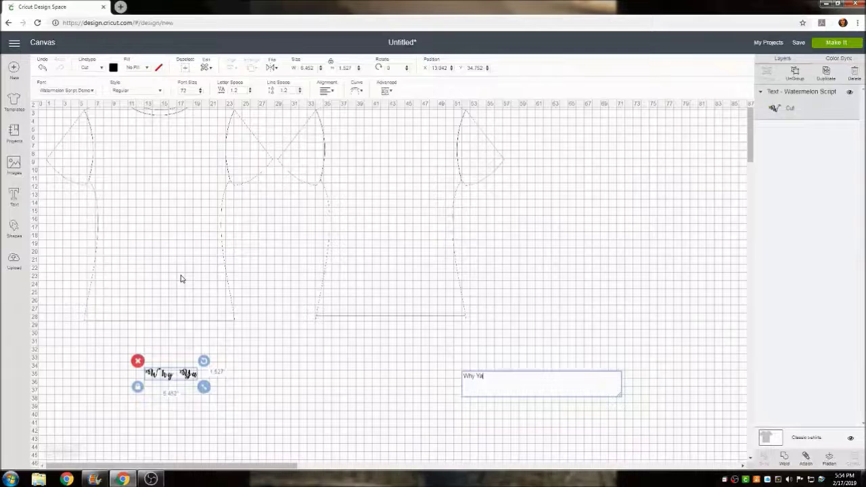
text('ll)
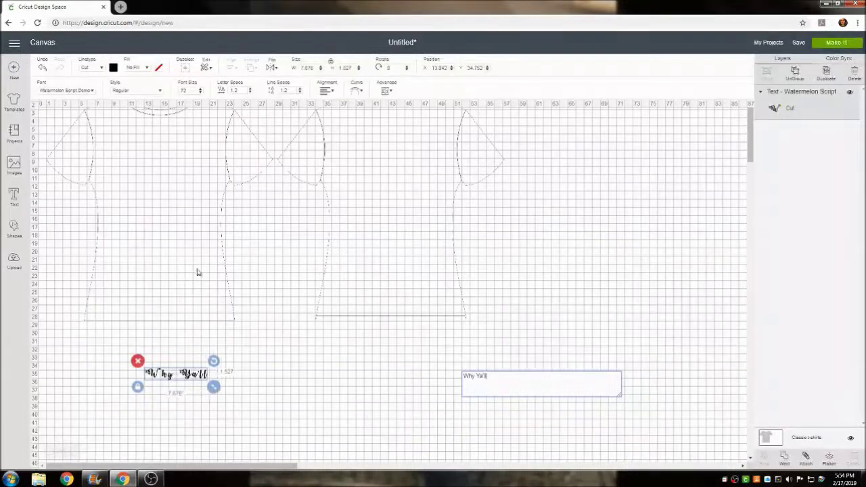
drag(181, 376, 178, 183)
Step: Set the "Why Ya'll" text's font to Amastery Hand, then enlarge it slightly and place it on the front shirt's upper chest
click(70, 92)
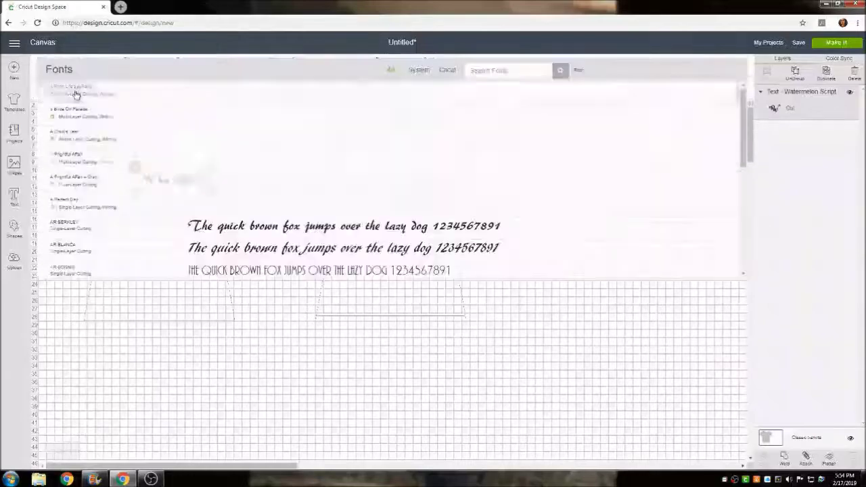
scroll(122, 178, down, 15)
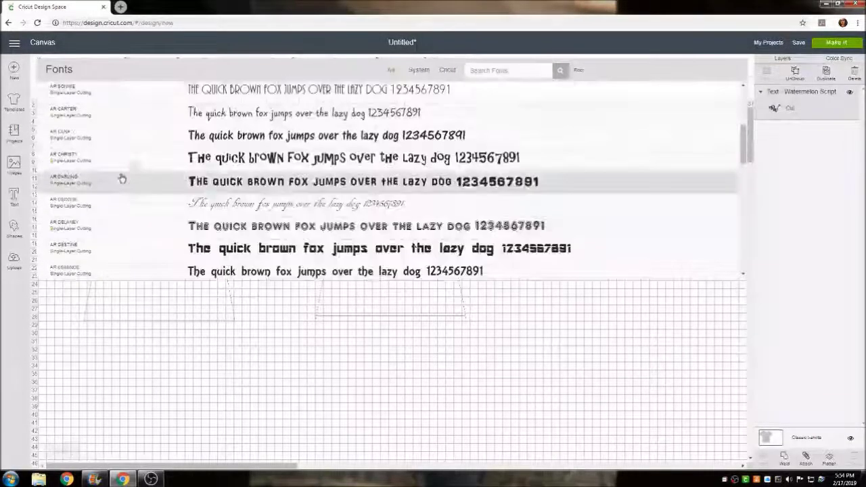
scroll(124, 178, down, 15)
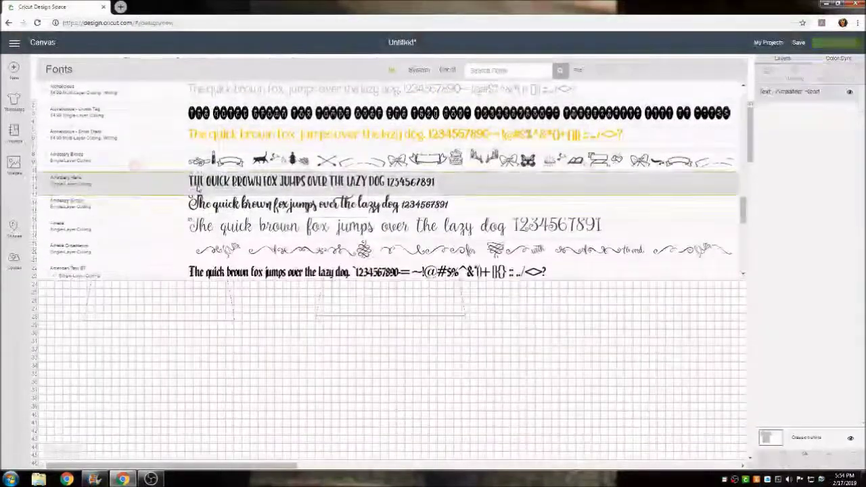
click(191, 189)
mouse_move(193, 196)
mouse_down()
mouse_move(221, 219)
mouse_move(209, 202)
mouse_up()
drag(171, 181, 142, 144)
click(155, 185)
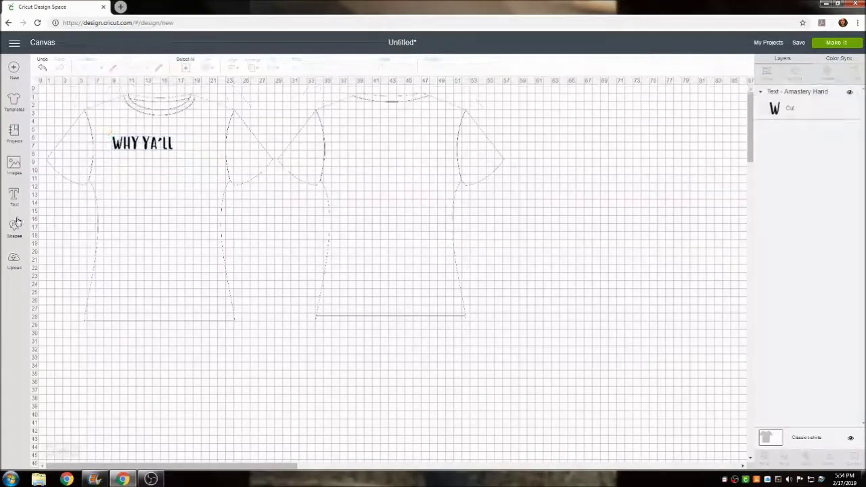
Step: Add the text "trying to test", enlarge it to about 9" wide and stack it directly beneath "WHY YA'LL"
click(14, 197)
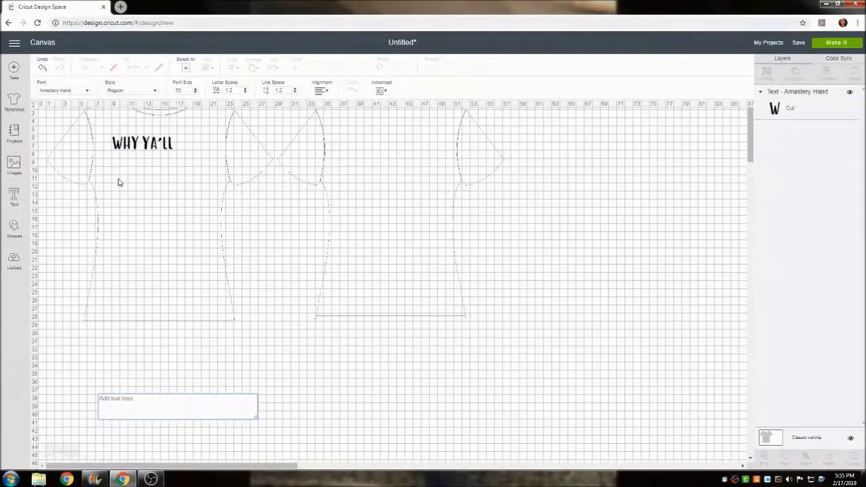
text(trying to test)
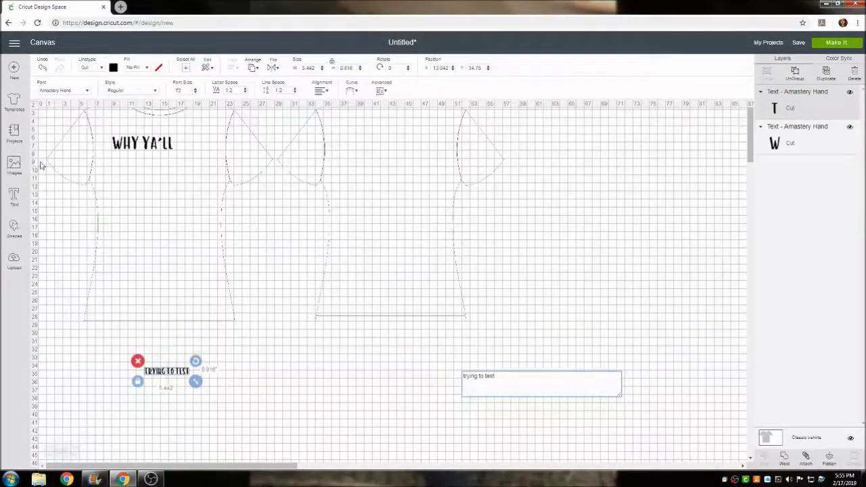
drag(169, 375, 200, 190)
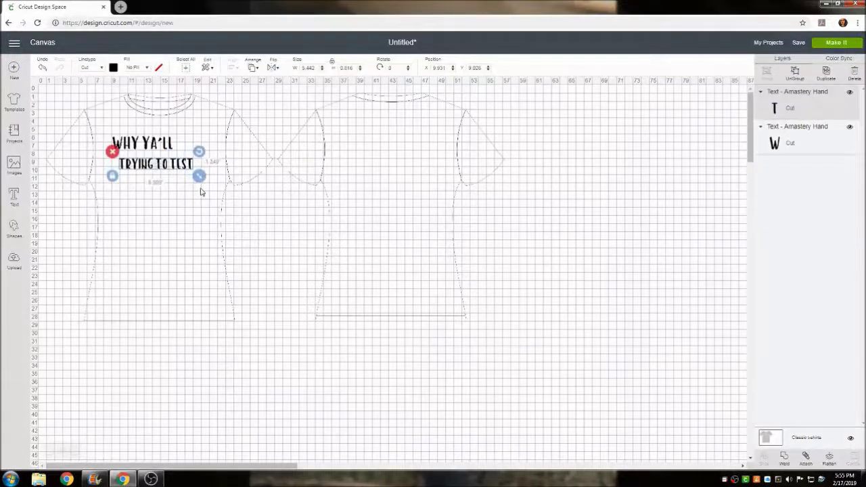
click(158, 145)
mouse_move(178, 156)
mouse_down()
mouse_move(162, 147)
mouse_move(165, 162)
mouse_up()
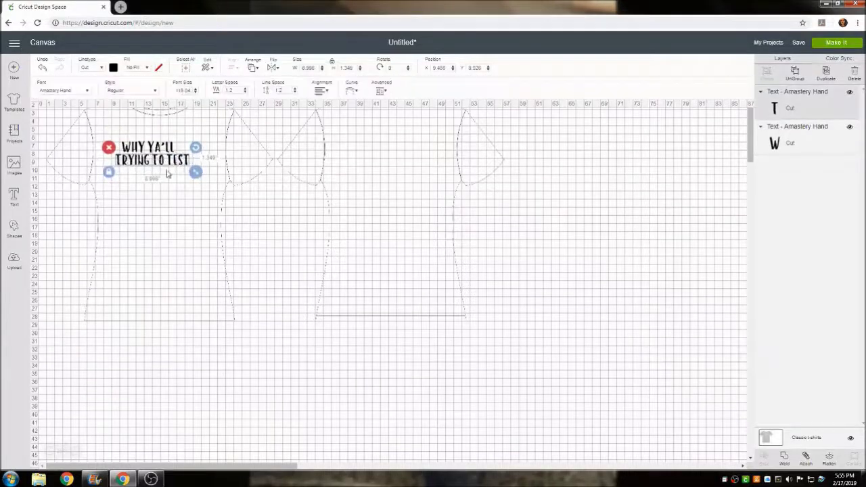
click(169, 185)
Step: Add the text "the", enlarge it and place it just beneath "TRYING TO TEST" on the front shirt
click(15, 199)
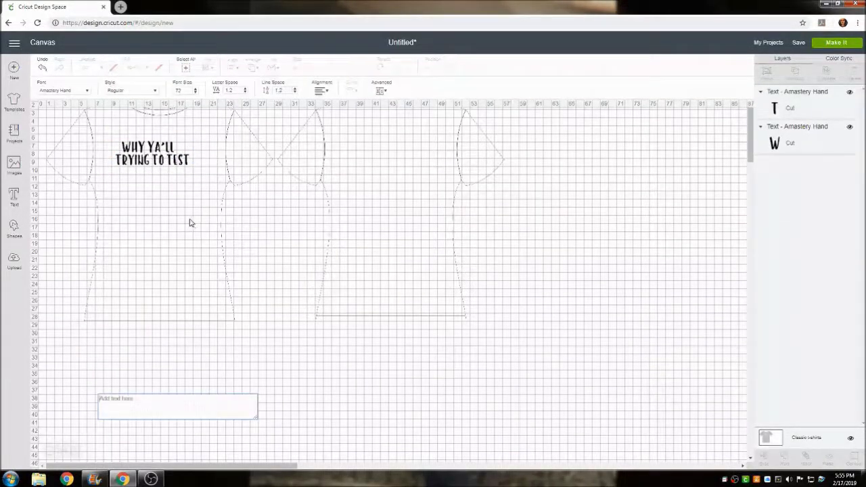
text(the)
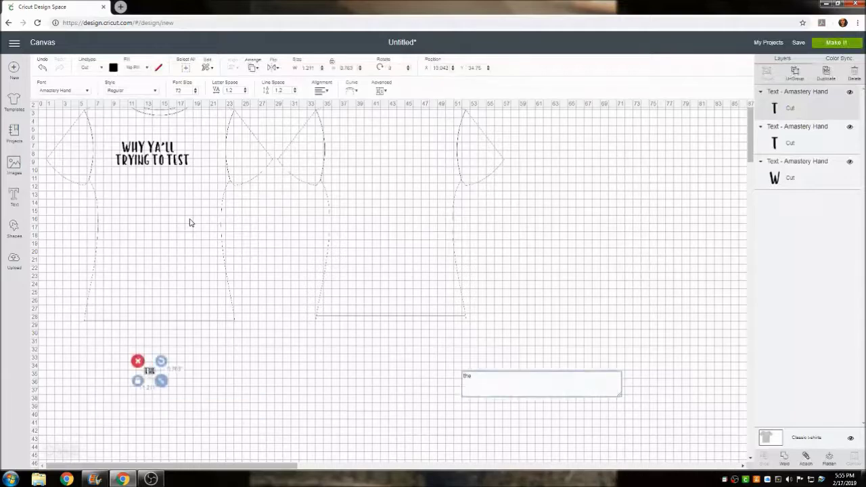
drag(152, 374, 206, 231)
click(211, 342)
click(150, 371)
drag(152, 361, 169, 180)
click(172, 177)
click(167, 180)
click(180, 206)
Step: Add two separate text objects reading "Jesus" and "in me?"
click(14, 196)
text(Jesus)
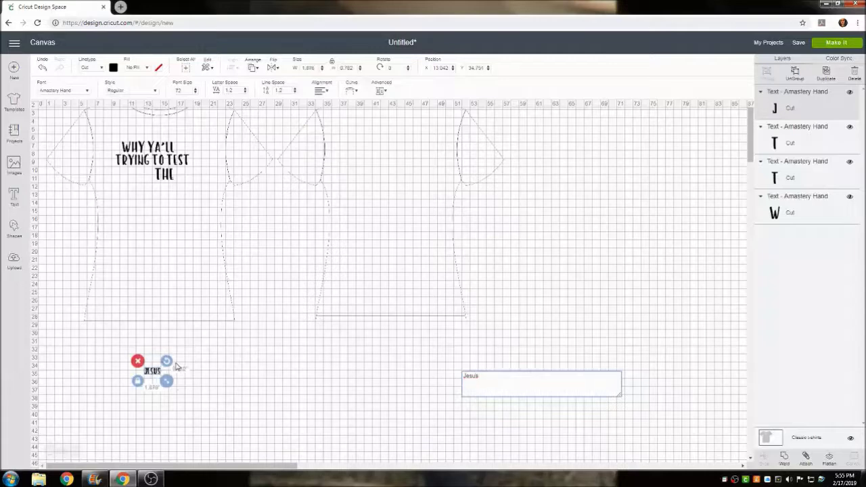
click(142, 382)
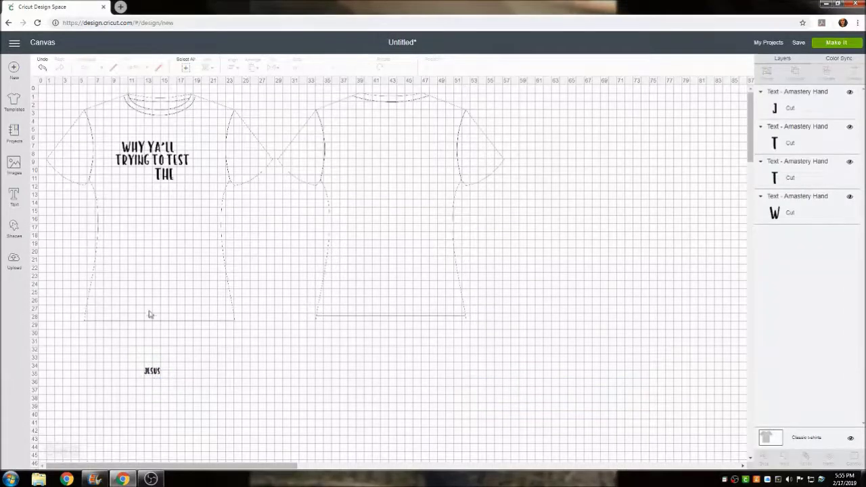
click(13, 198)
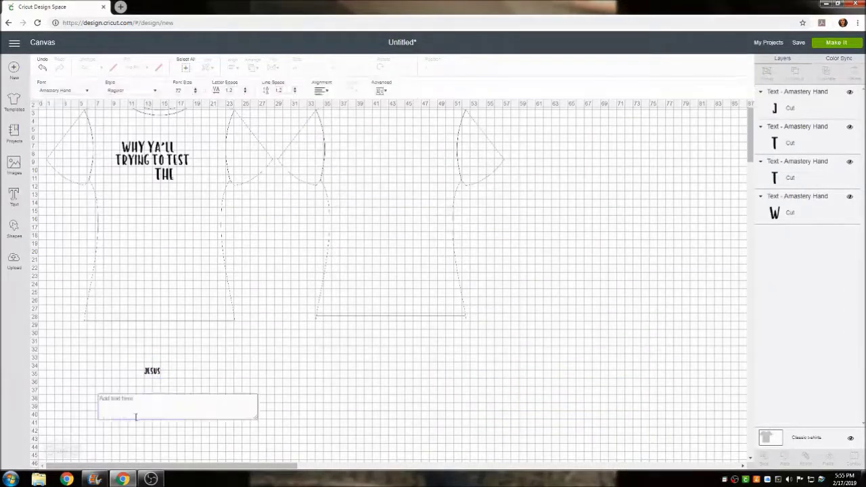
text(in me?)
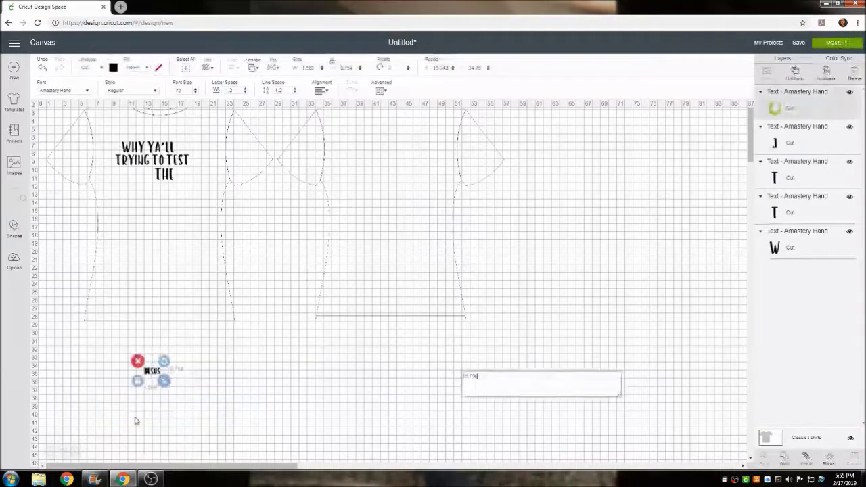
Step: Move "JESUS" and "IN ME?" onto the front shirt below "THE", with "IN ME?" underneath "JESUS"
drag(152, 375, 166, 251)
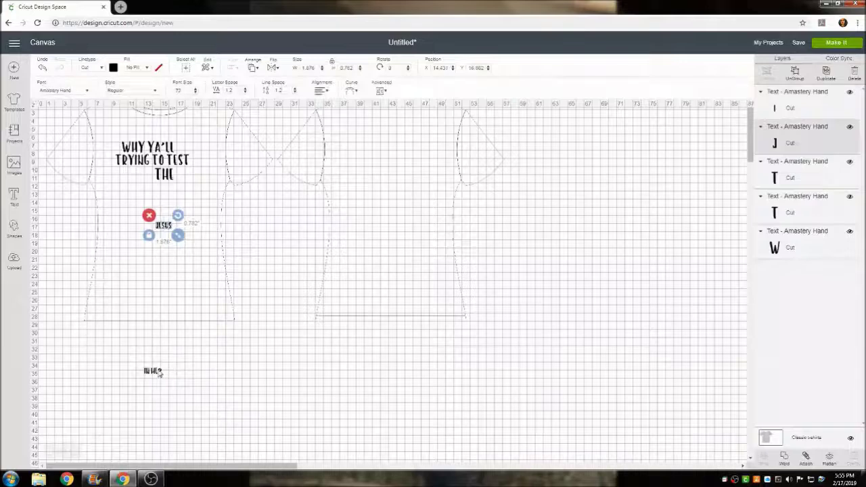
click(158, 358)
click(152, 370)
drag(152, 371, 157, 243)
Step: Enlarge "JESUS" to about 6.4" wide and position it between "THE" and "IN ME?"
click(165, 234)
click(165, 233)
drag(165, 231, 189, 220)
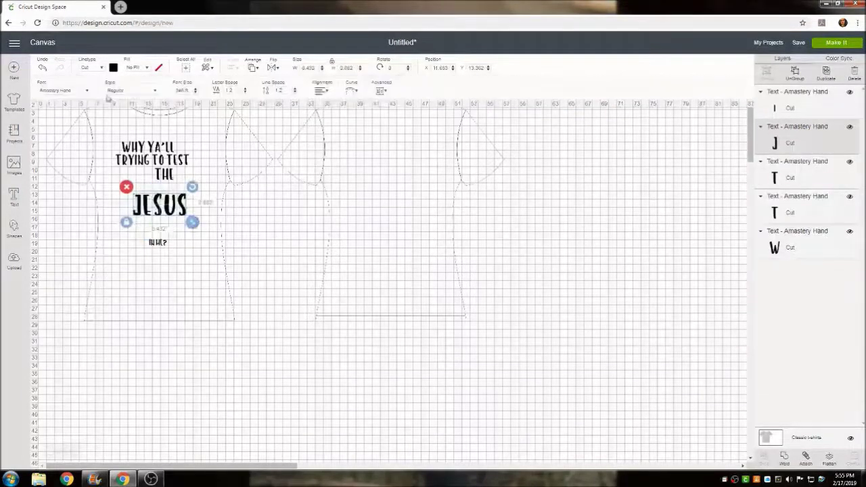
Step: Try the Amelia font on the word "Jesus" and settle on Babette instead
click(86, 90)
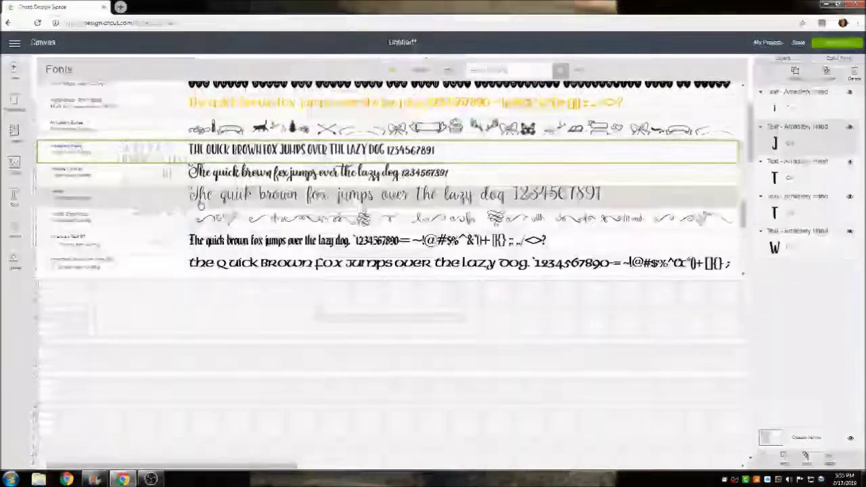
click(201, 201)
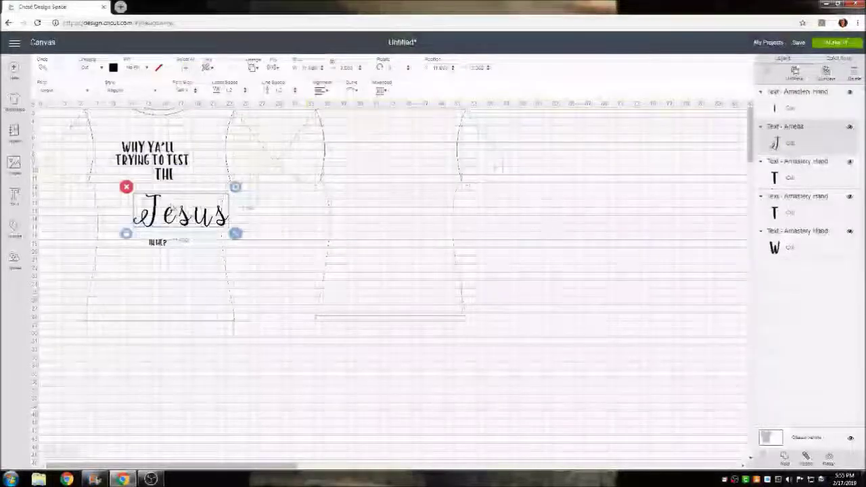
click(82, 93)
scroll(148, 194, down, 10)
scroll(148, 194, down, 5)
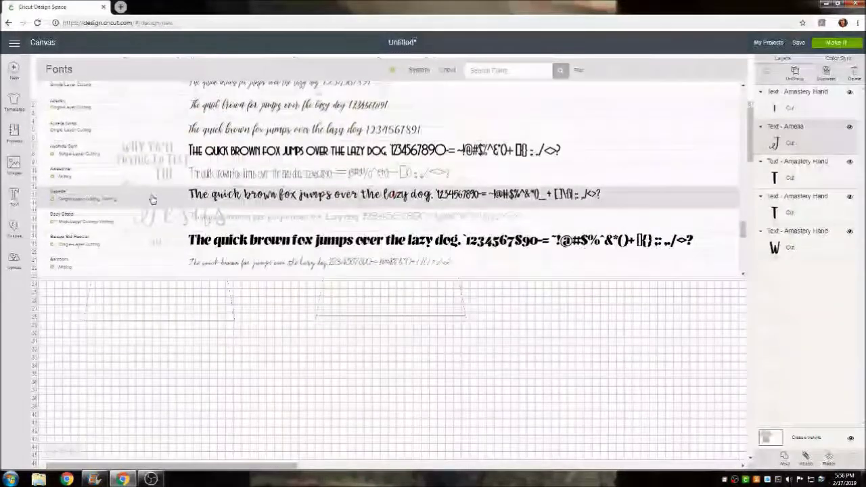
click(153, 200)
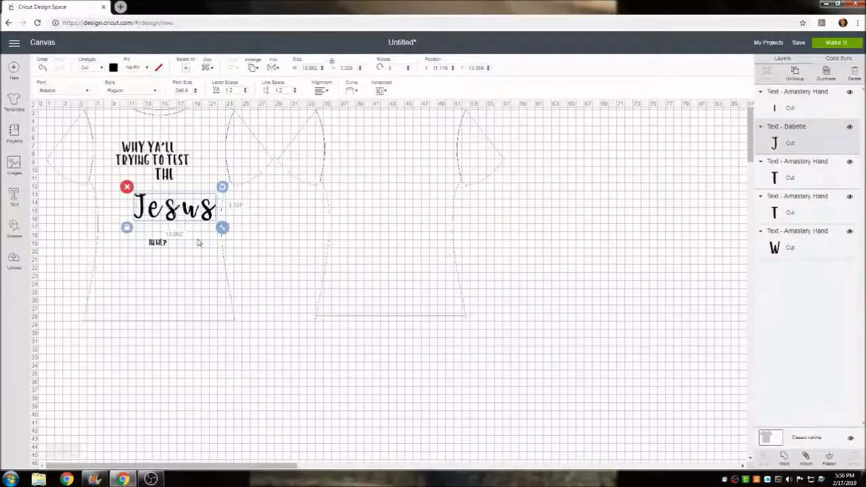
Step: Enlarge "Jesus" to about 33" wide, off to the side of the other text, and ungroup it into individual letters
drag(205, 219, 529, 348)
right_click(415, 273)
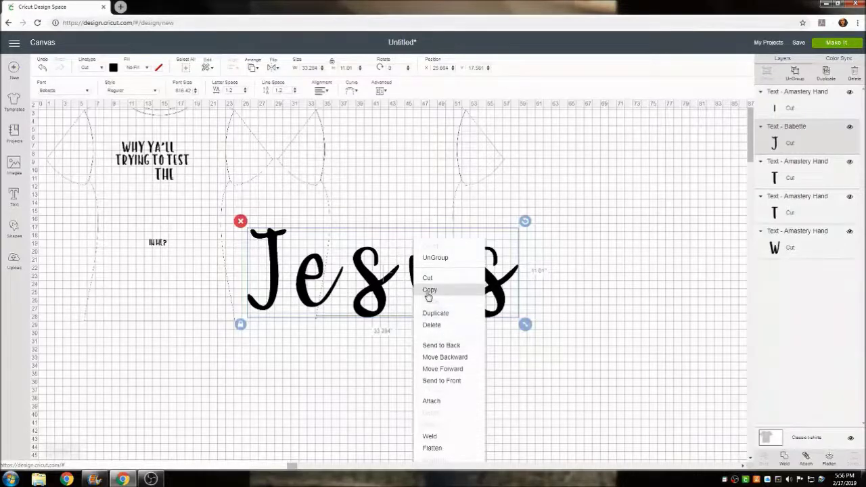
click(427, 258)
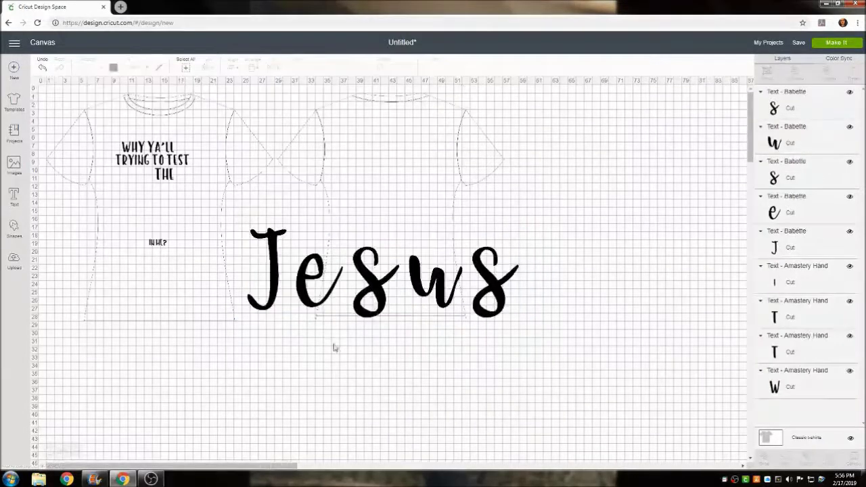
Step: Slide the letters of "Jesus" together until they overlap, enlarging the J, and weld them into one shape
drag(378, 296, 360, 288)
drag(430, 285, 406, 283)
drag(487, 276, 438, 272)
drag(273, 269, 280, 270)
mouse_move(298, 318)
mouse_down()
mouse_move(308, 336)
mouse_move(301, 342)
mouse_move(307, 325)
mouse_up()
drag(291, 294, 295, 296)
drag(483, 351, 235, 175)
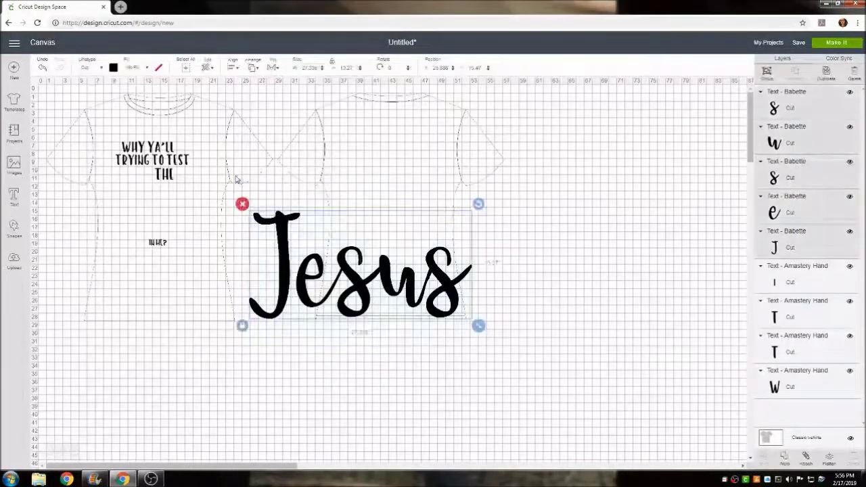
click(783, 458)
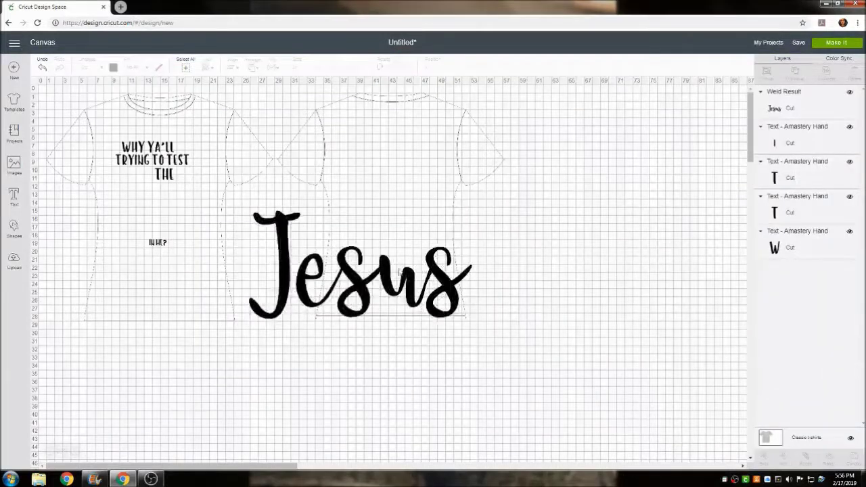
Step: Shrink the welded "Jesus" to about 9.5" wide and tuck it beneath "THE" on the front shirt
click(402, 287)
drag(478, 325, 349, 263)
drag(290, 230, 154, 191)
drag(214, 224, 182, 202)
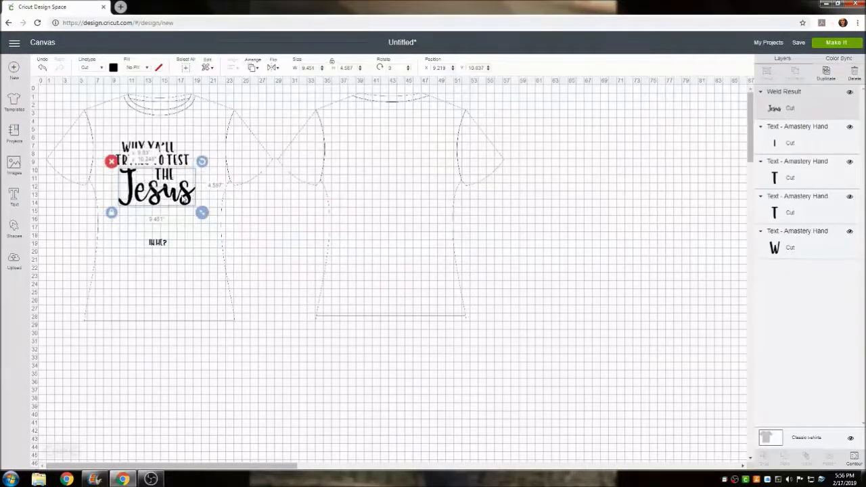
Step: Enlarge "IN ME?" to about 4.2" wide and place it directly beneath "Jesus"
click(158, 248)
drag(173, 253, 189, 258)
click(169, 233)
click(169, 244)
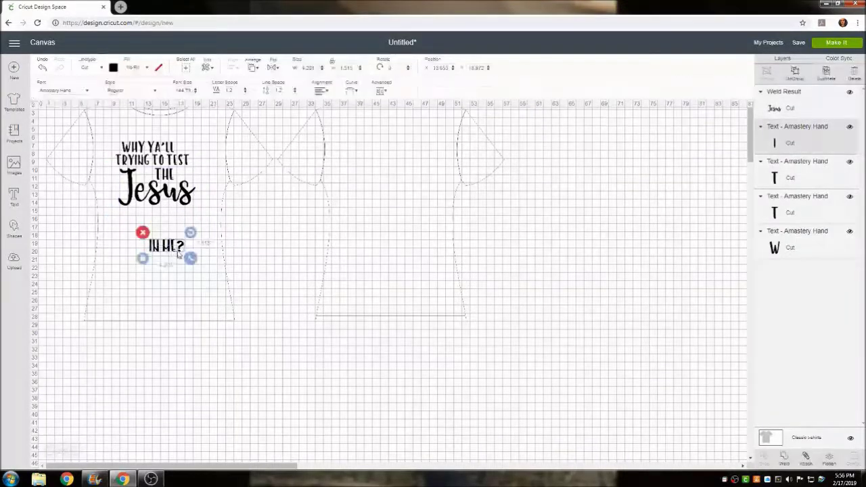
drag(178, 251, 176, 217)
click(207, 201)
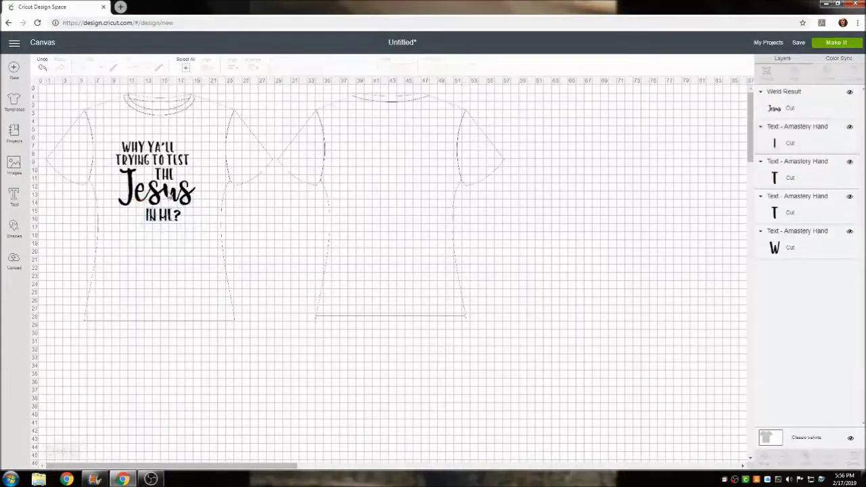
Step: Change the welded word "Jesus" to the medium purple material color
click(169, 196)
click(114, 67)
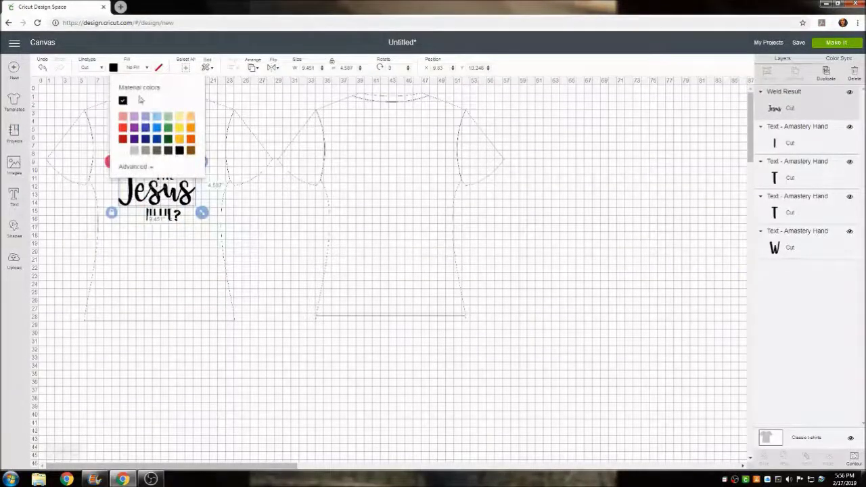
click(133, 128)
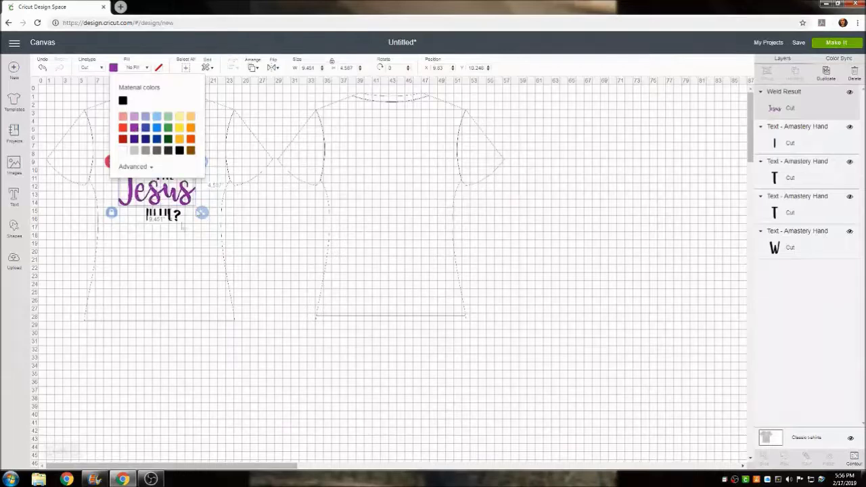
click(183, 228)
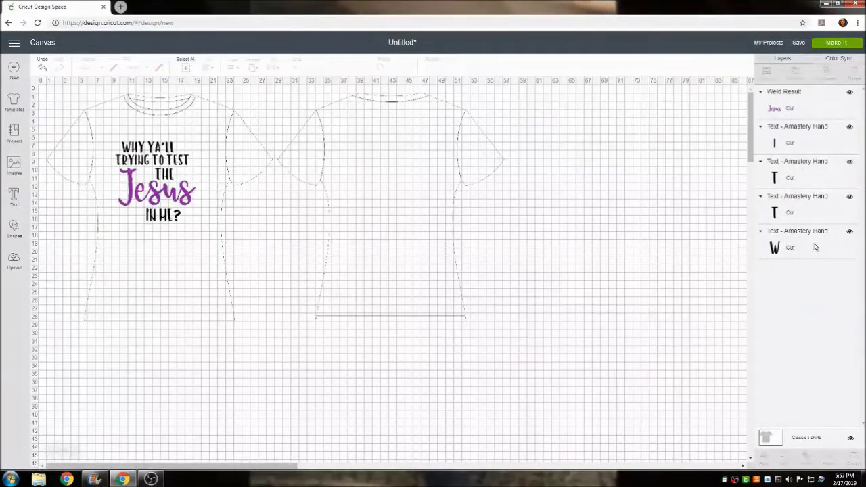
Step: Attach the four black text layers together, leaving the purple "Jesus" out of the group
click(816, 145)
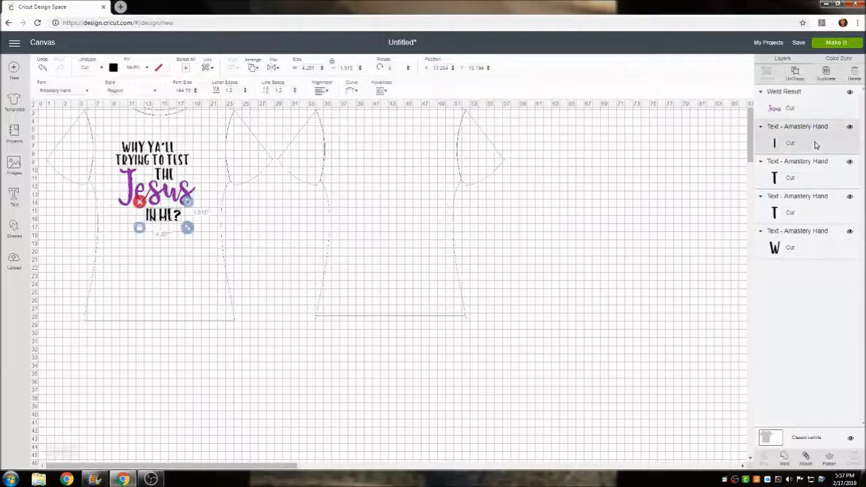
shift+click(812, 178)
shift+click(803, 213)
shift+click(803, 247)
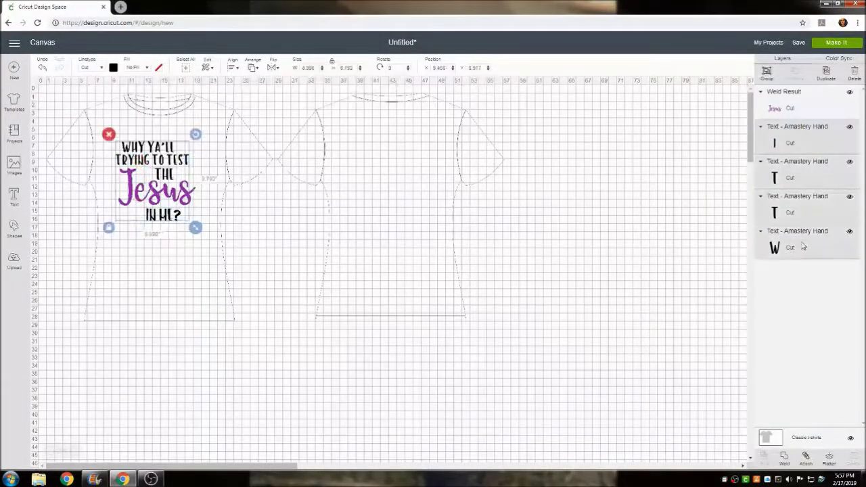
click(813, 465)
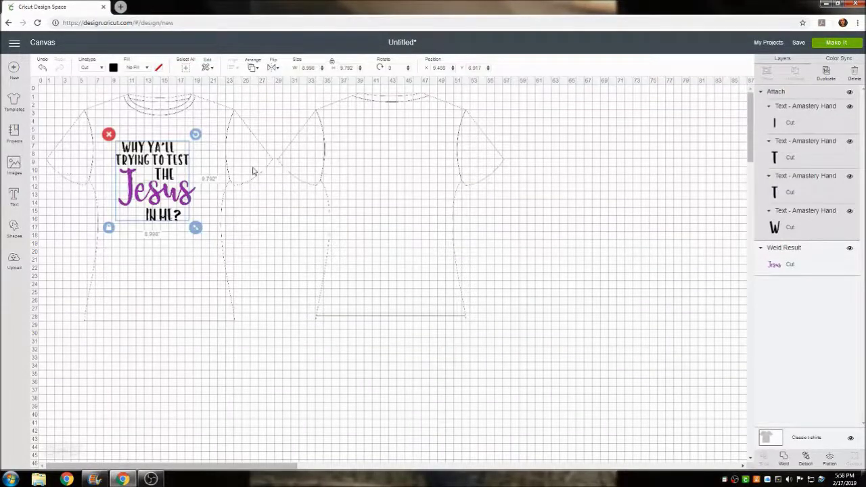
Step: Open the cut preview, mirror both the black and purple mats for iron-on, and return to the canvas
click(839, 42)
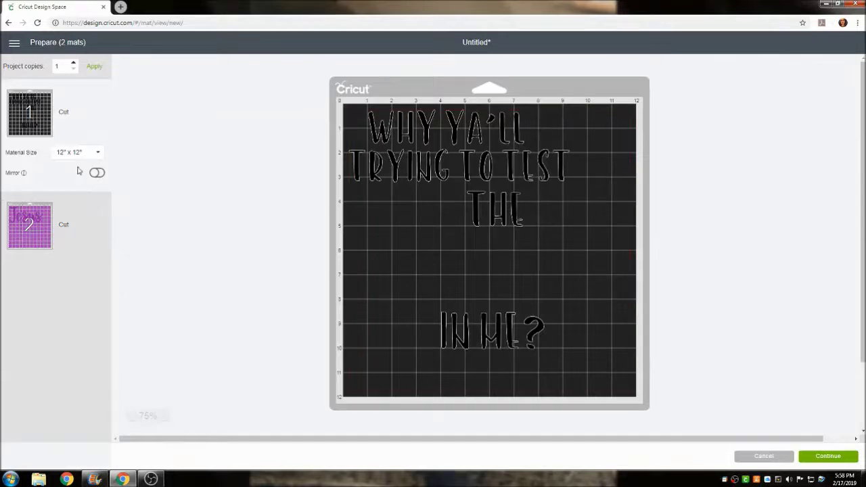
click(98, 174)
click(42, 225)
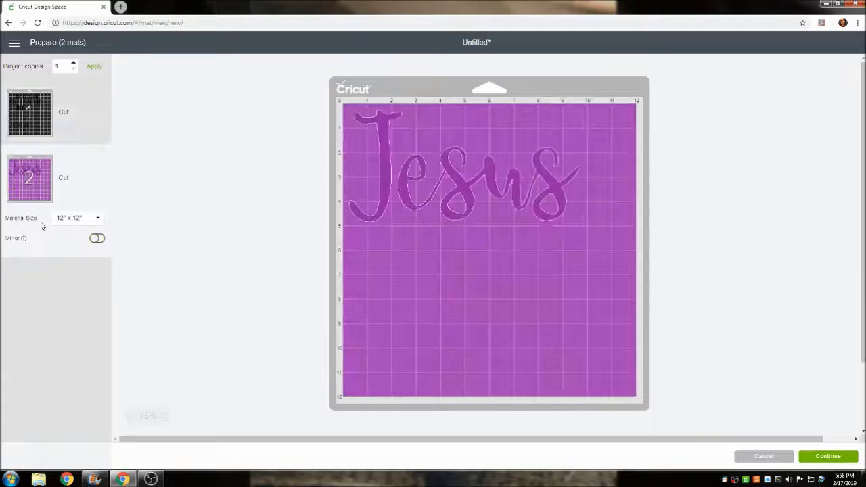
click(95, 239)
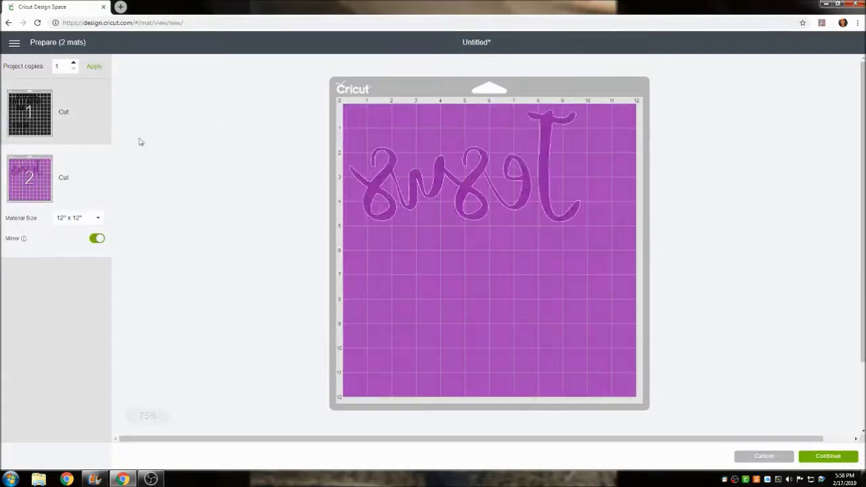
click(66, 112)
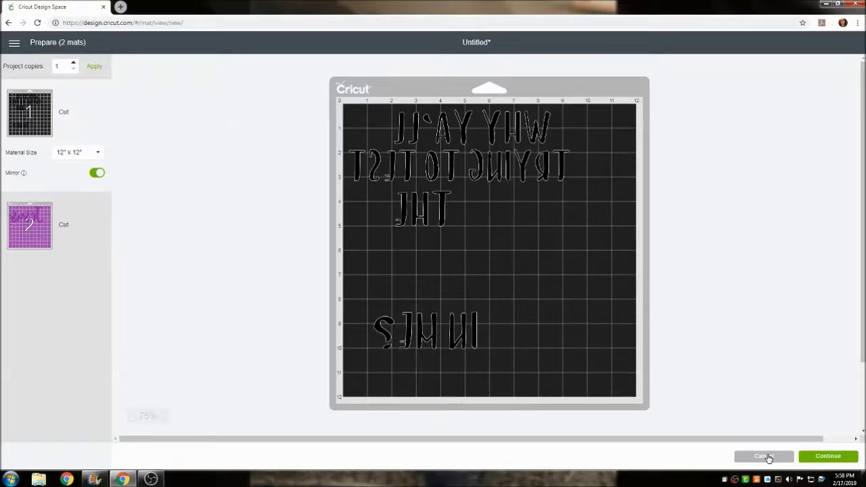
click(766, 458)
Step: Move the purple "Jesus" below the black text on the front shirt and detach the four black text layers
drag(165, 173, 181, 265)
click(191, 240)
click(178, 202)
click(174, 229)
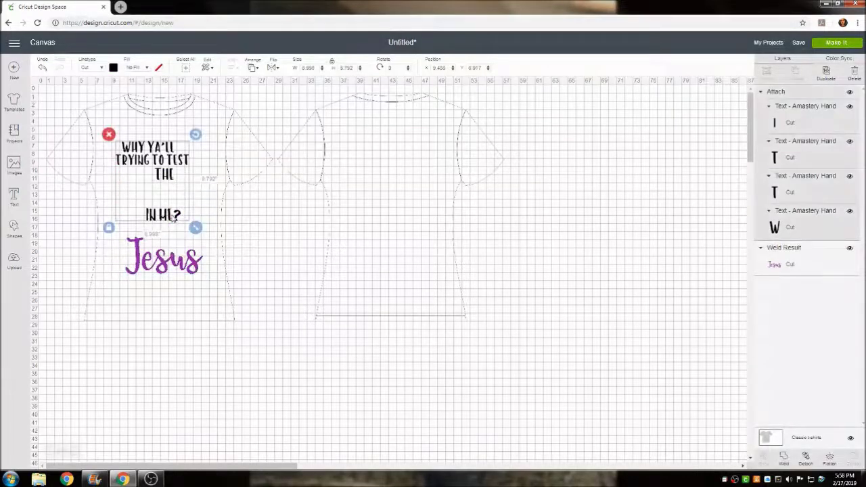
right_click(172, 219)
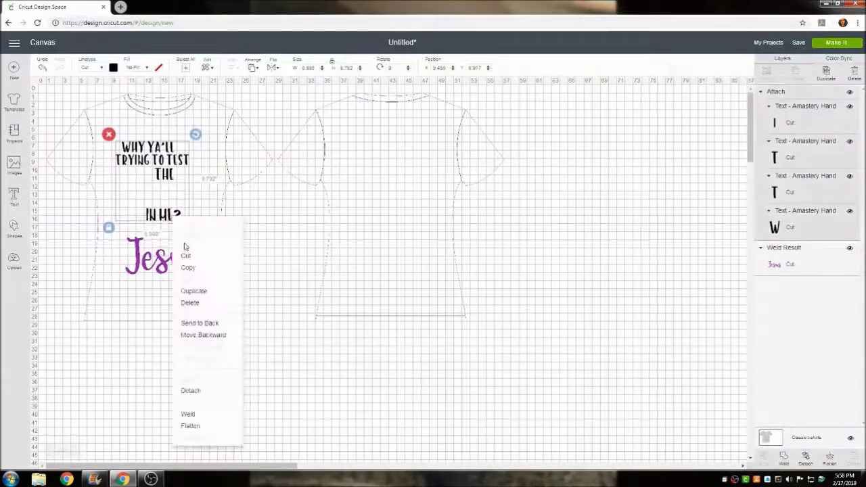
click(207, 392)
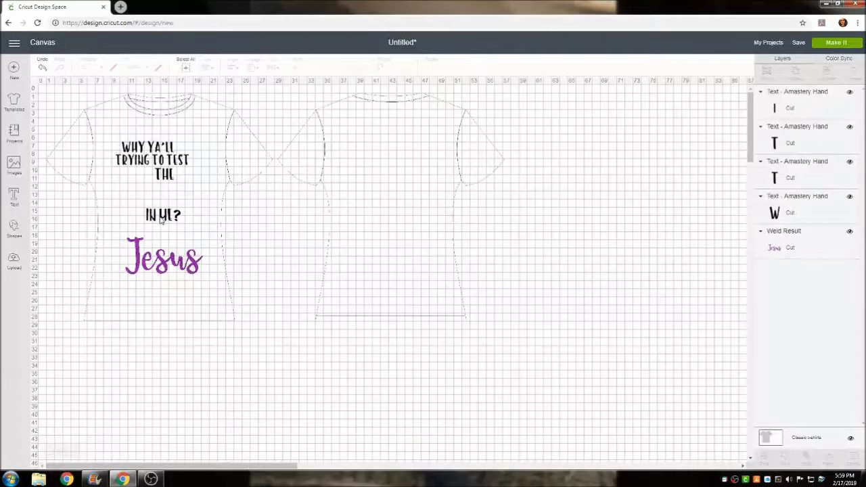
Step: Move "IN ME?" up directly beneath "THE" and attach the four black text layers together again
mouse_move(167, 222)
mouse_down()
mouse_move(165, 195)
mouse_move(104, 128)
mouse_up()
click(202, 210)
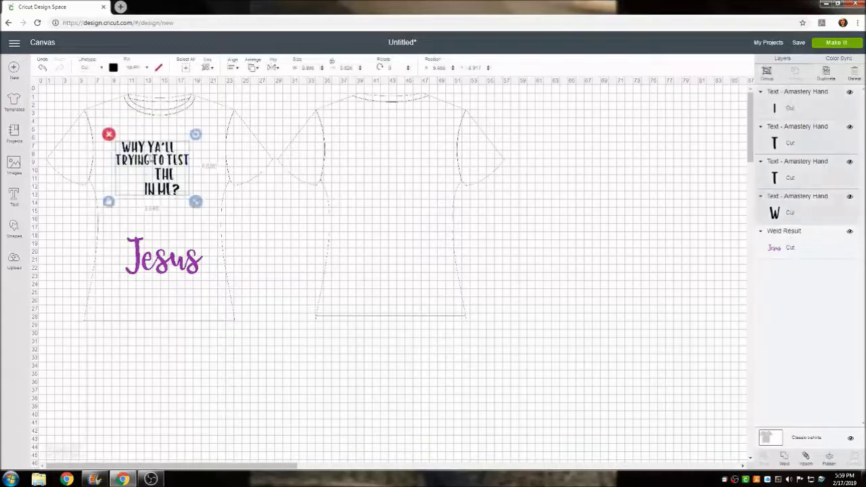
right_click(150, 156)
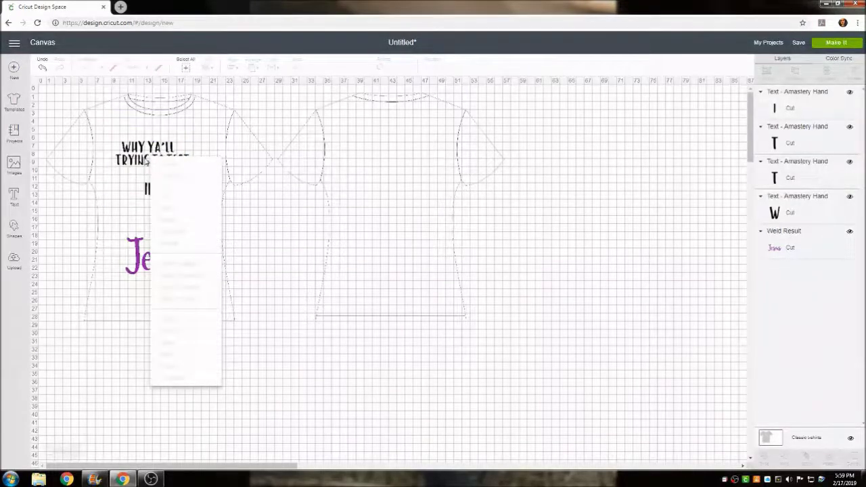
click(107, 136)
drag(105, 127, 205, 207)
right_click(166, 175)
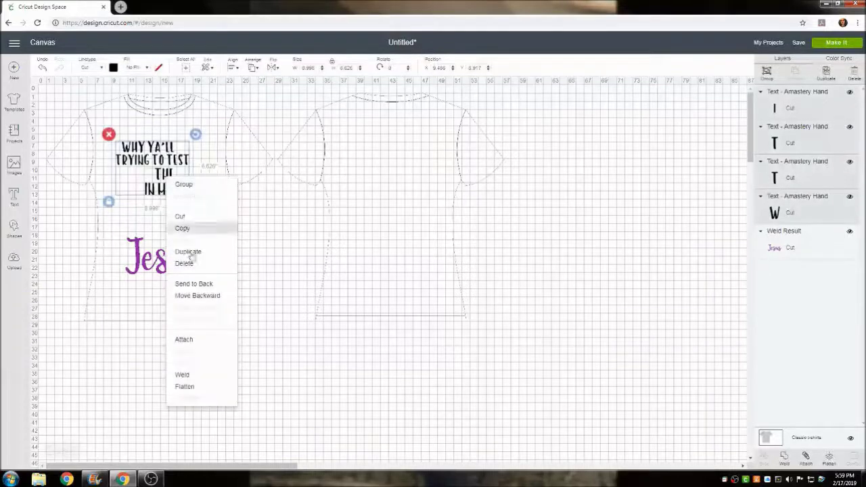
click(187, 341)
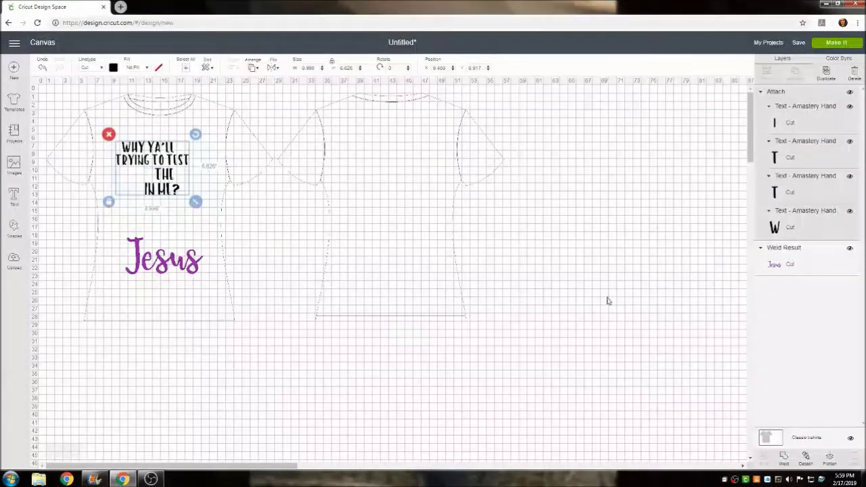
Step: Preview how the reattached black text is laid out on its cutting mat and return to the canvas
click(842, 43)
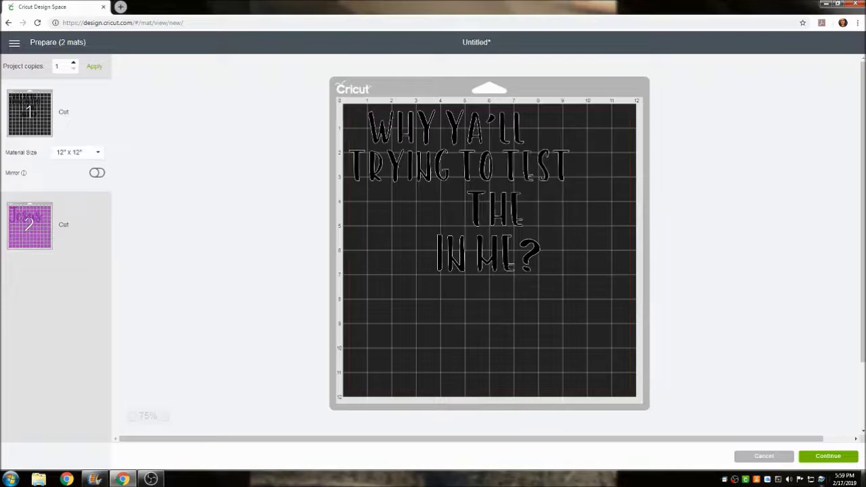
click(764, 456)
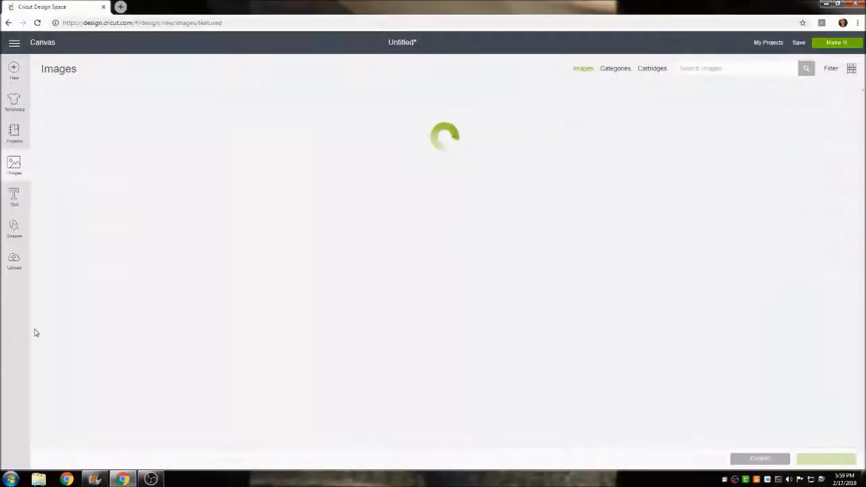
Step: Insert the plain brown football image from a "Football" image search and place it about 11" wide on the back shirt's chest
click(748, 74)
text(Football)
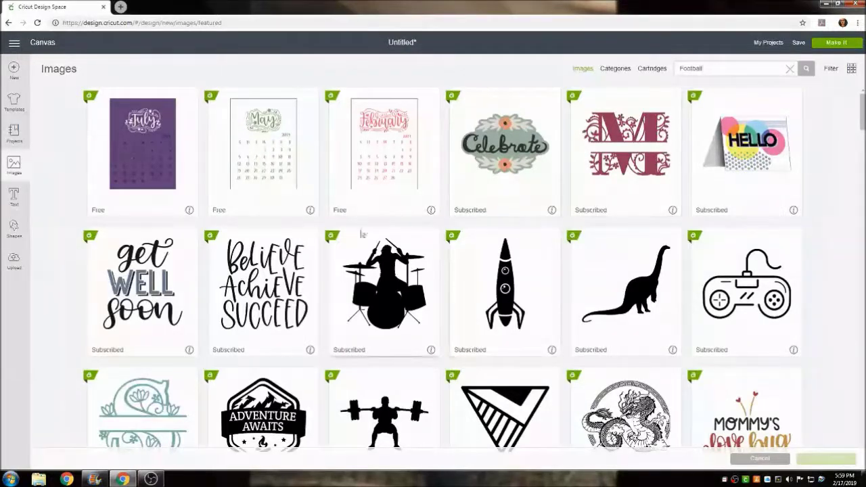
key(Return)
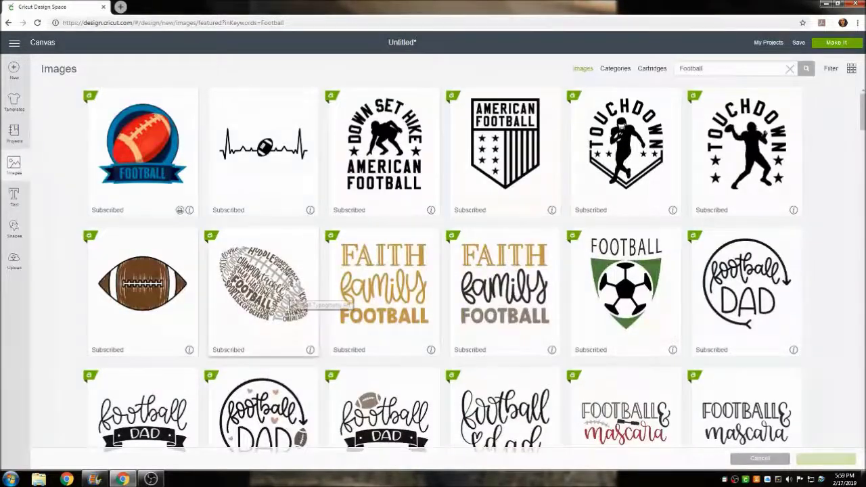
scroll(289, 299, down, 1)
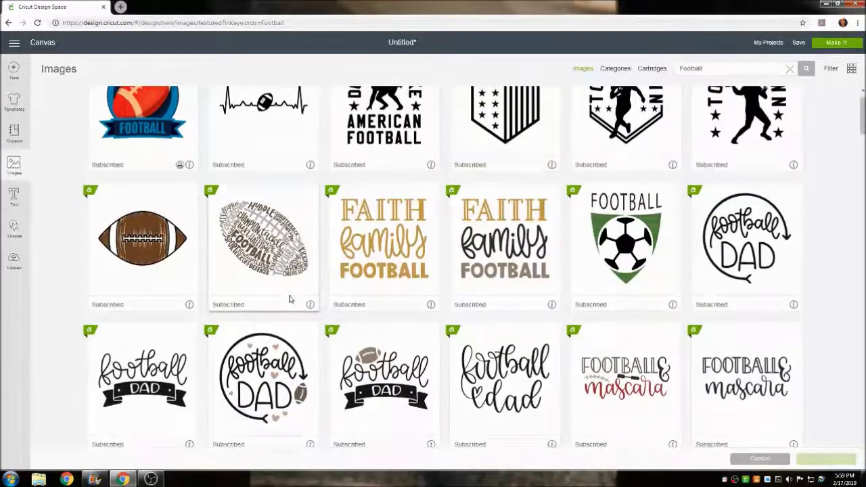
scroll(289, 299, down, 5)
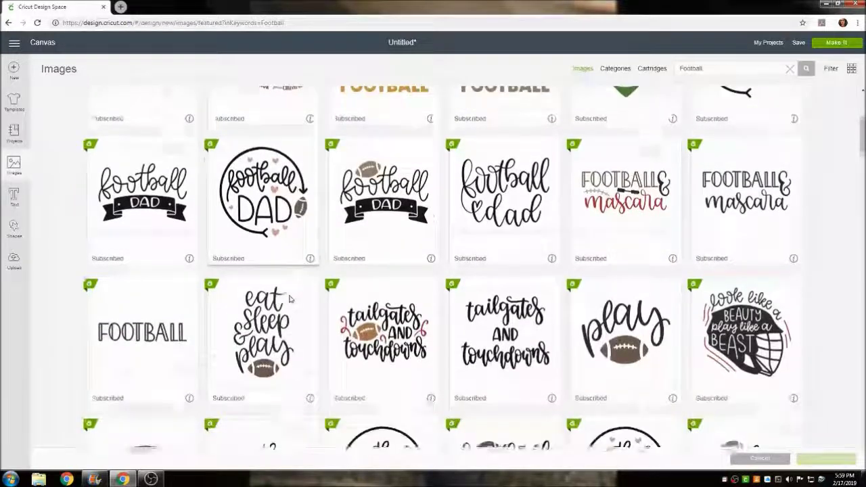
scroll(289, 299, down, 1)
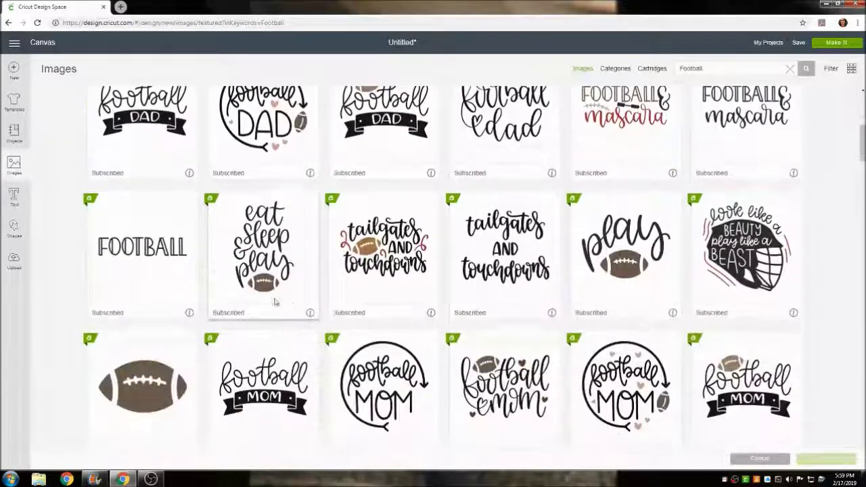
click(152, 383)
click(837, 460)
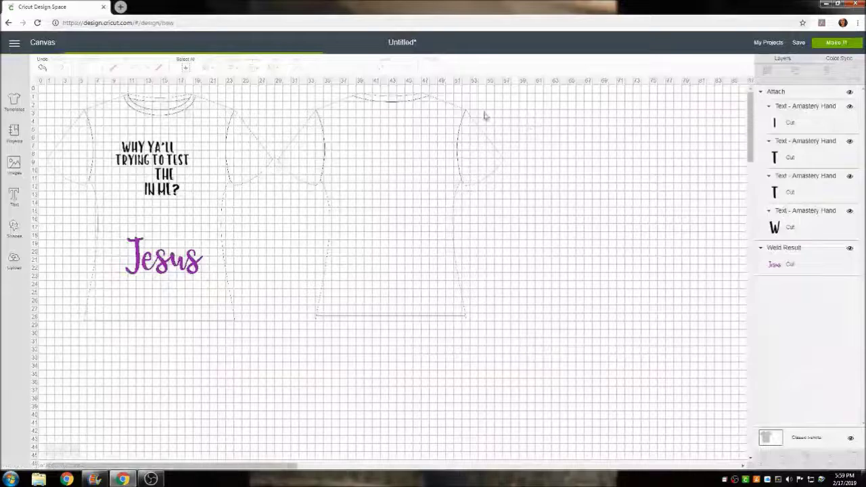
drag(66, 106, 446, 201)
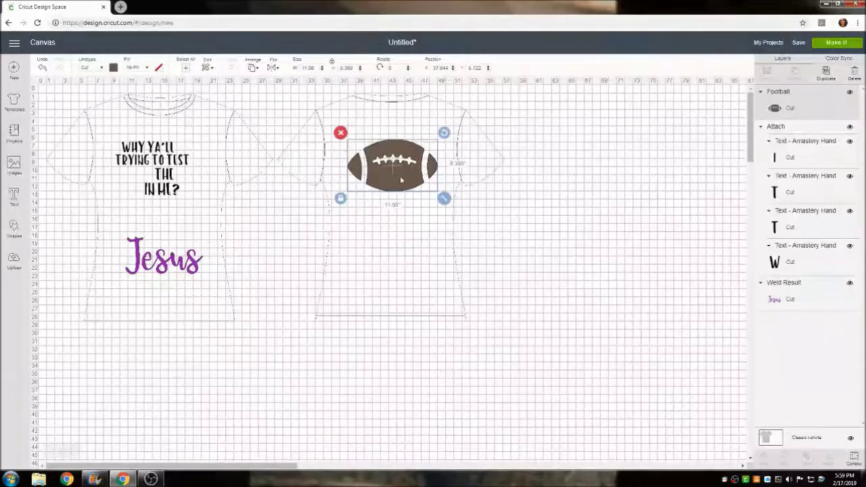
click(313, 238)
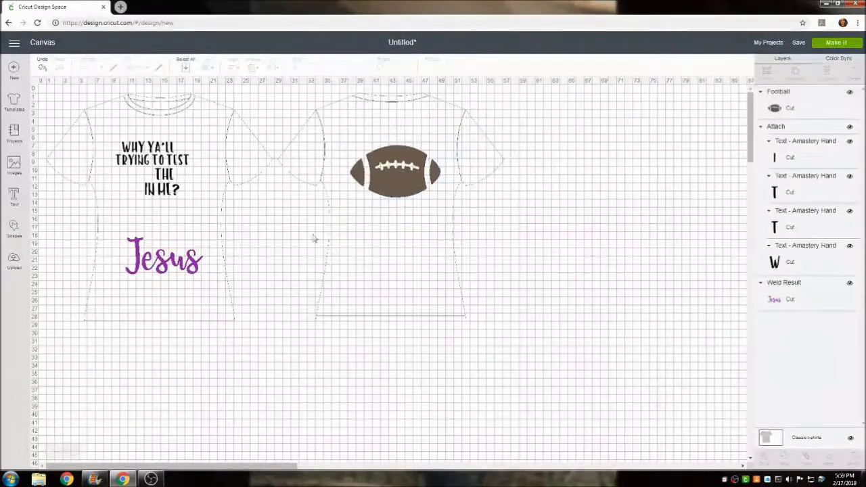
Step: Add the text "MUSTANGS" and set it in the Extreme Fonts - Little League font
click(14, 196)
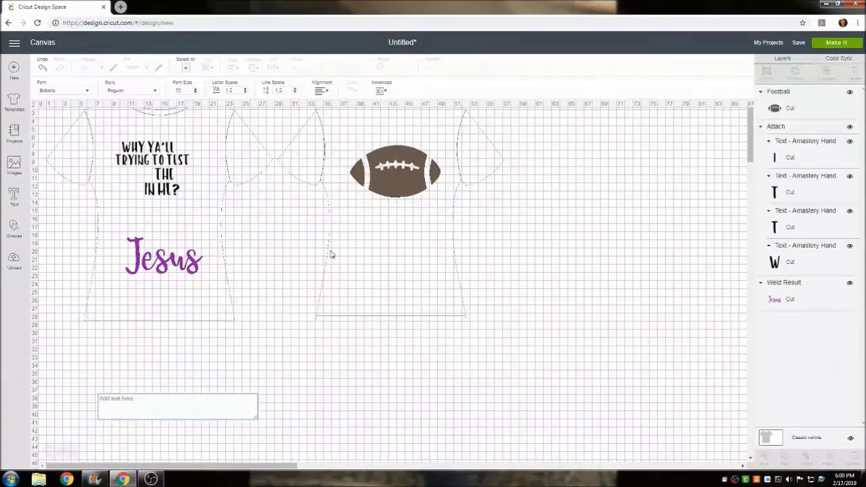
text(MUS)
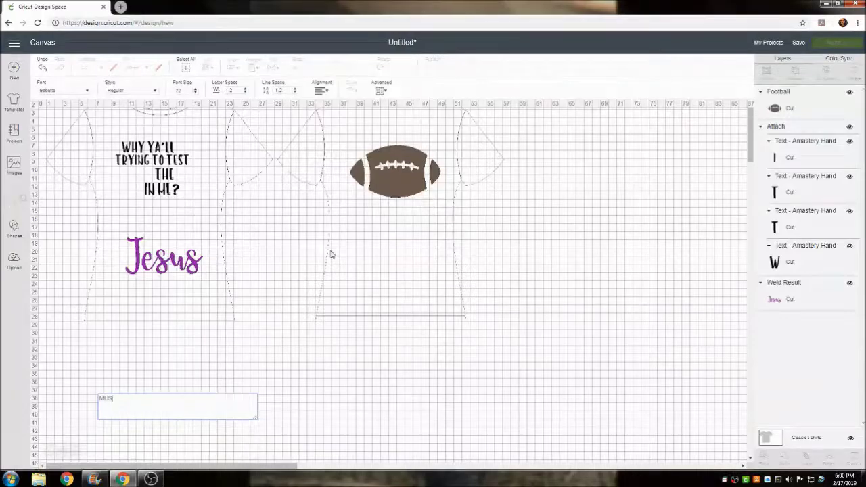
text(TANGS)
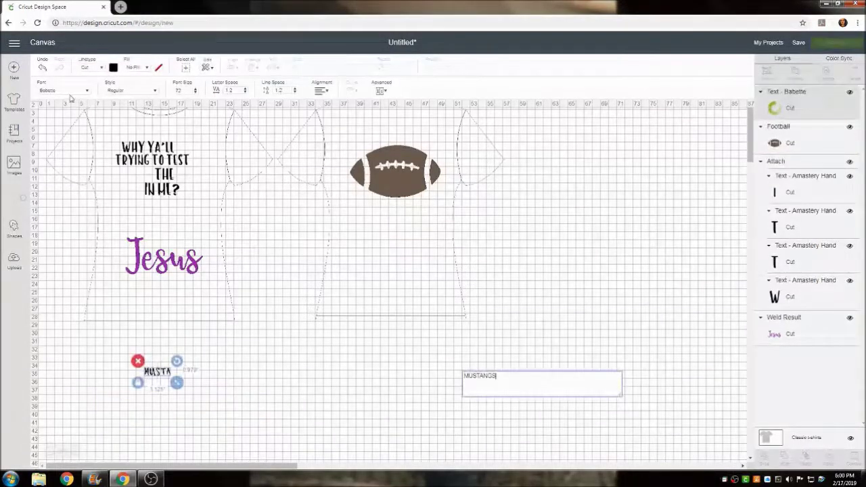
click(64, 90)
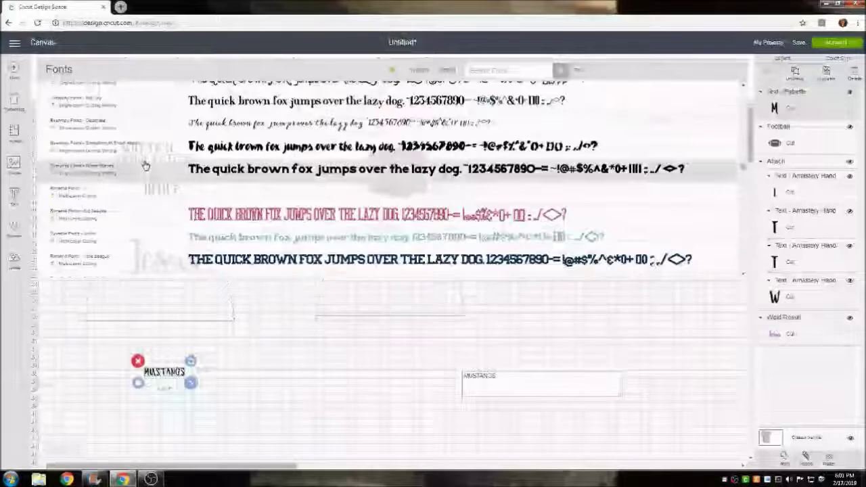
scroll(145, 166, down, 1)
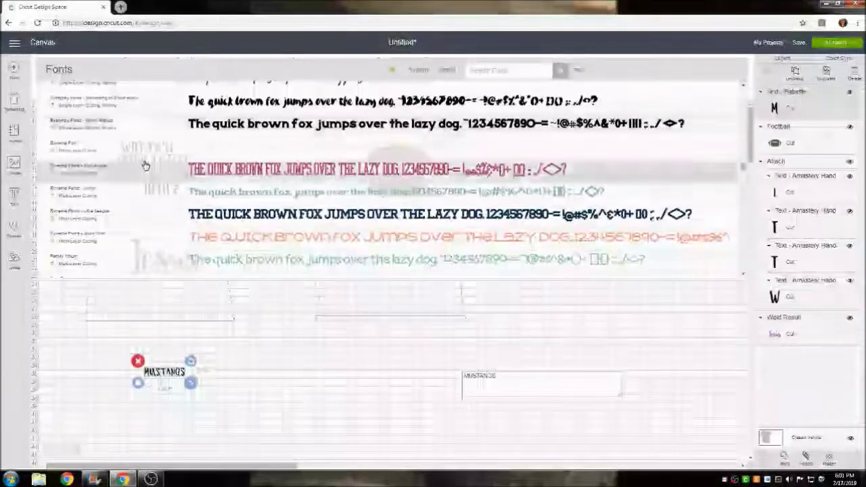
click(240, 215)
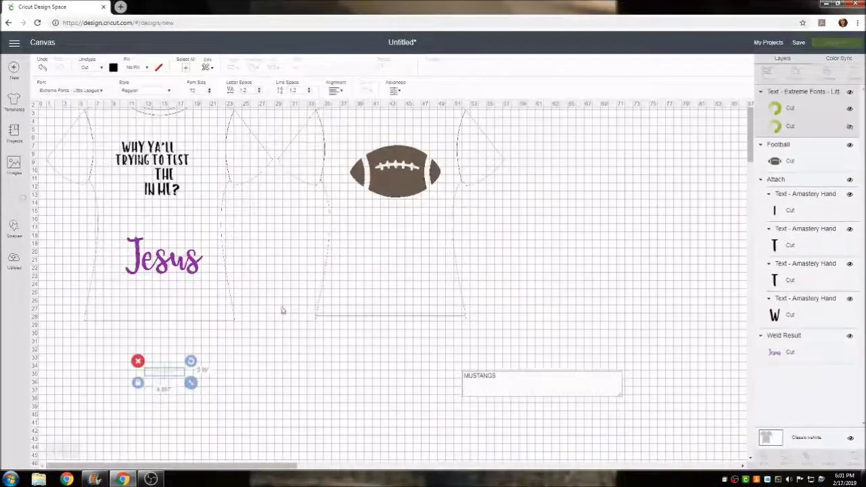
Step: Move "MUSTANGS" onto the back shirt directly above the football
click(194, 374)
drag(194, 372, 240, 323)
click(194, 376)
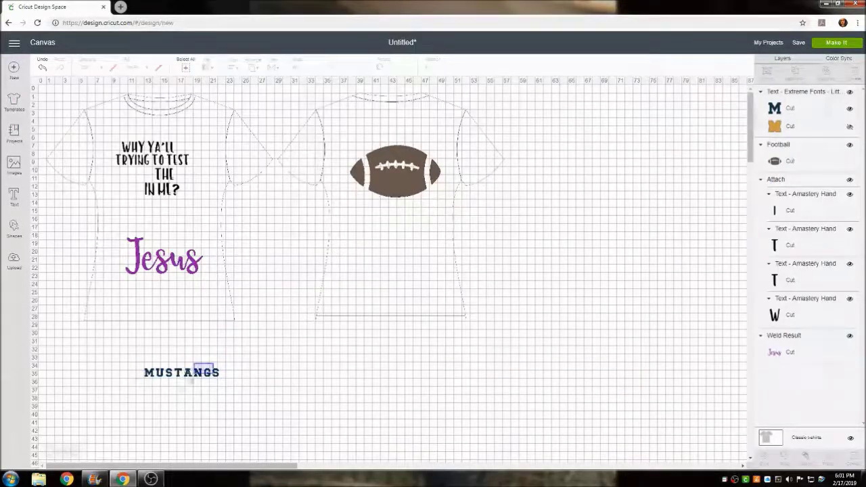
click(198, 377)
drag(198, 377, 413, 137)
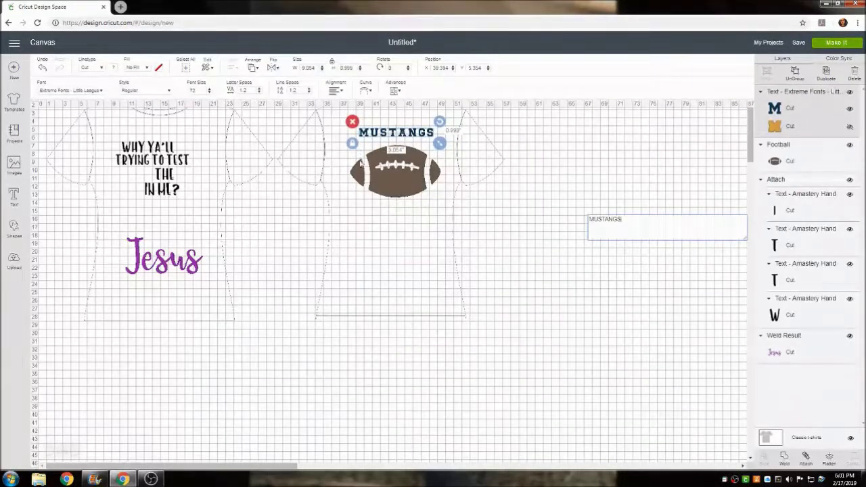
Step: Curve "MUSTANGS" into an upward arch and fit it closely over the football's upper edge
click(368, 93)
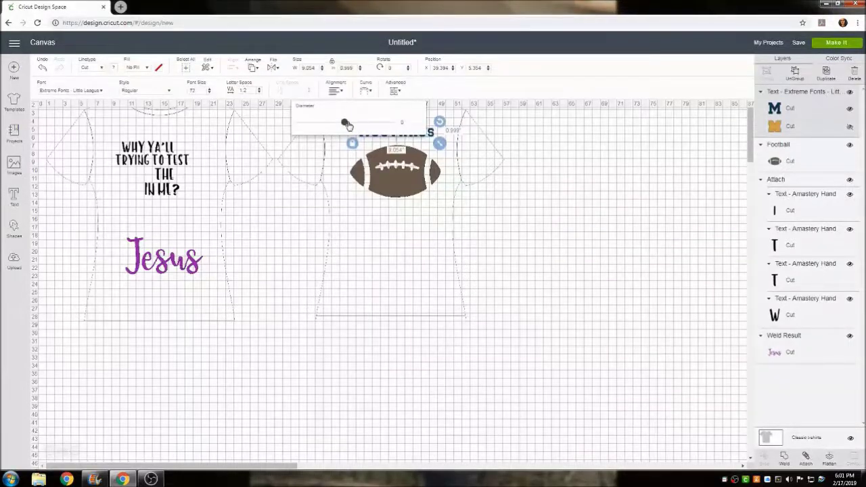
drag(349, 124, 362, 127)
click(404, 202)
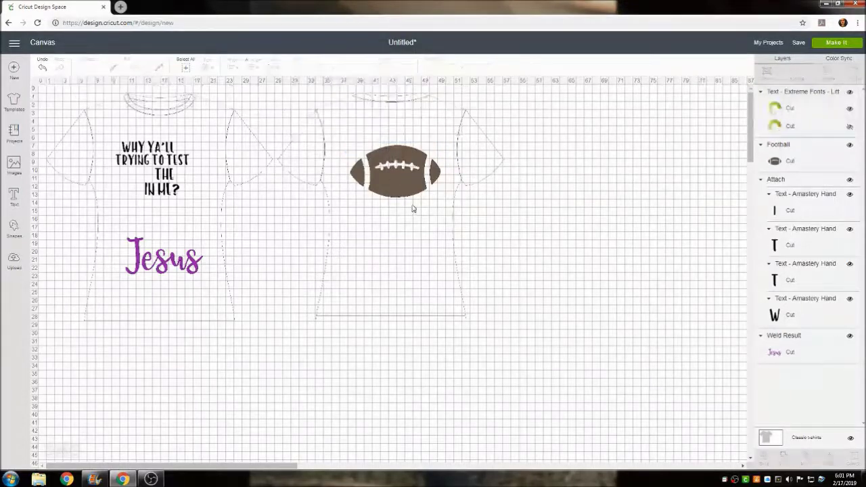
click(413, 138)
drag(413, 138, 416, 145)
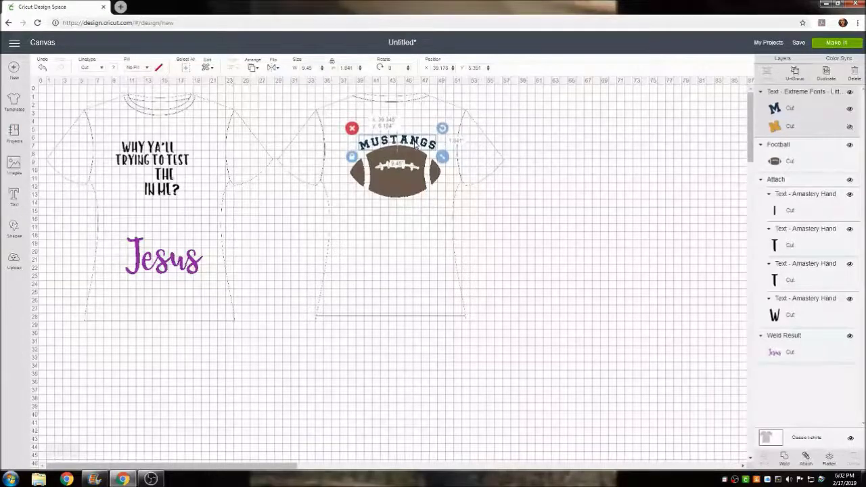
Step: Add the text "FOOTBALL" in the same Little League font and place it beneath the football
click(14, 196)
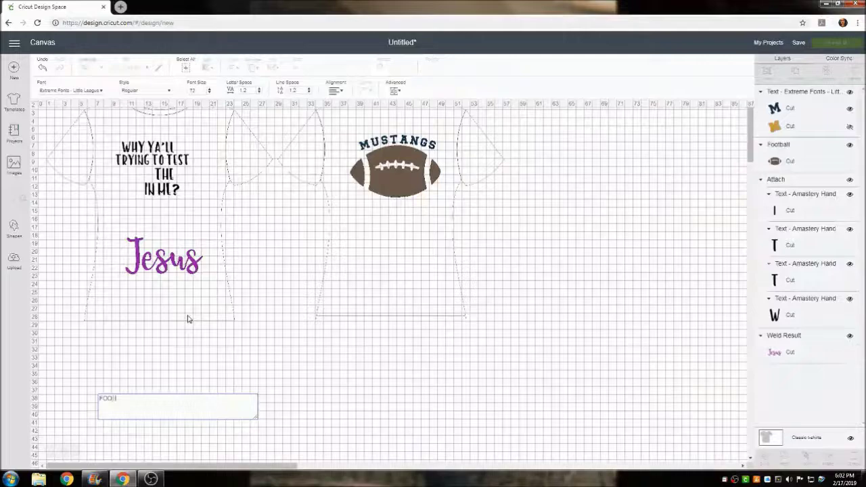
text(FOOTBALL)
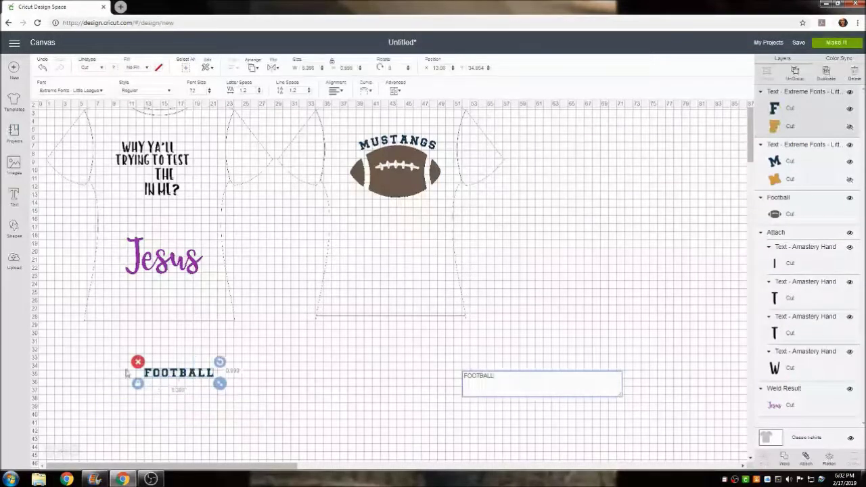
drag(193, 382, 412, 216)
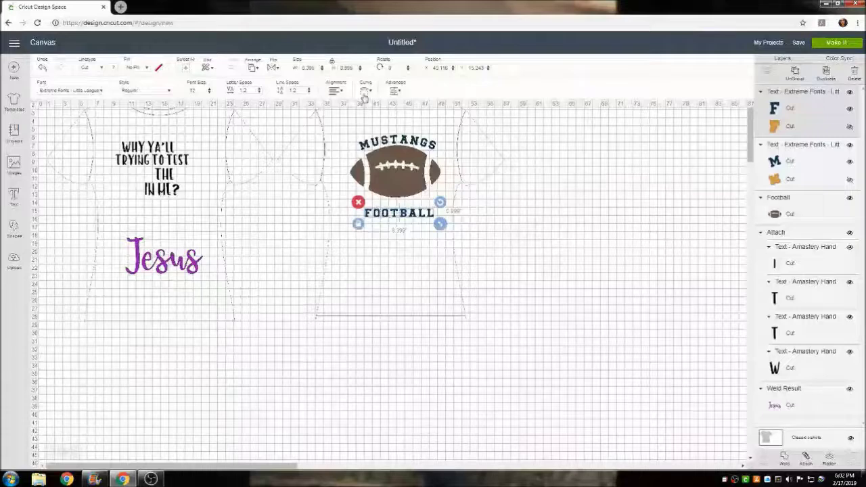
Step: Curve "FOOTBALL" downward with a diameter of about -30 and fit it closely under the football's lower edge
click(365, 92)
drag(345, 125, 332, 126)
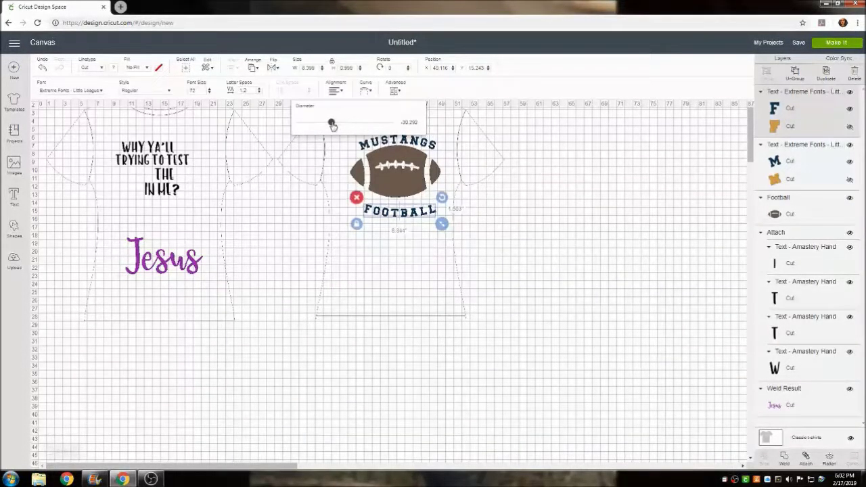
click(346, 155)
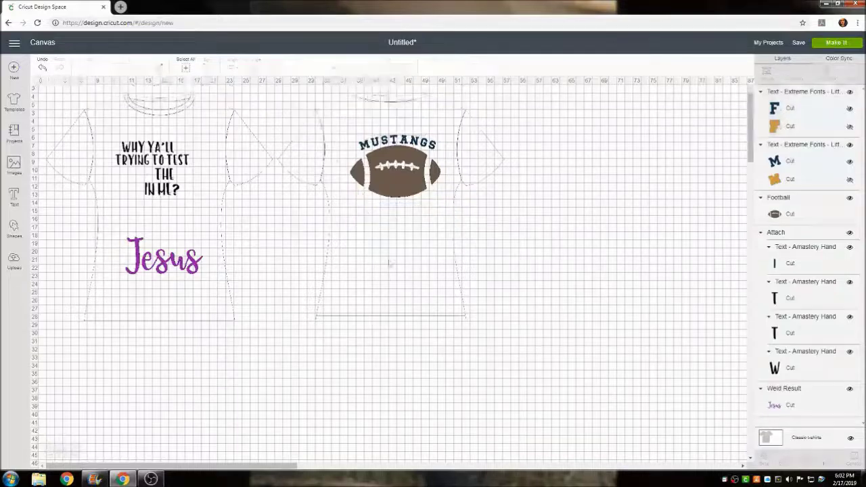
click(397, 219)
drag(397, 218, 396, 210)
click(414, 243)
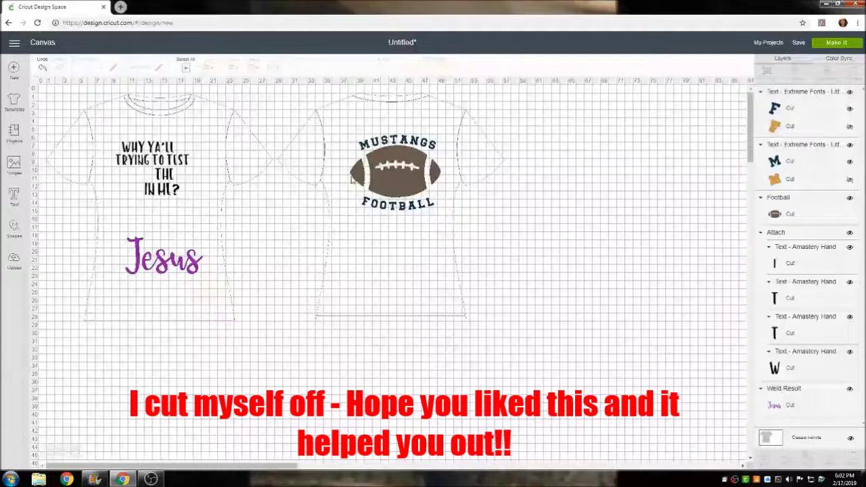
click(393, 141)
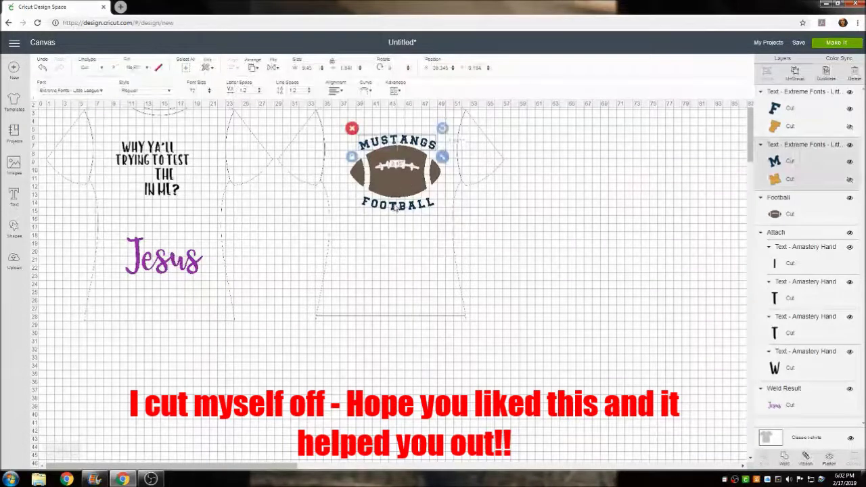
click(510, 177)
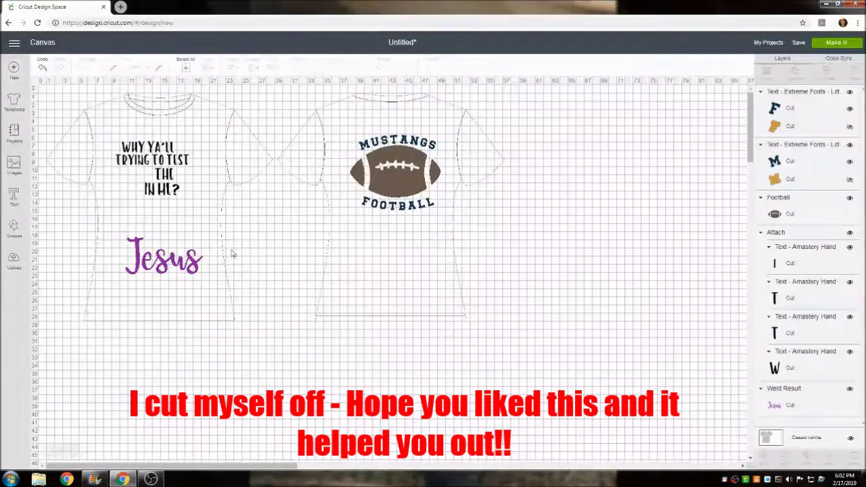